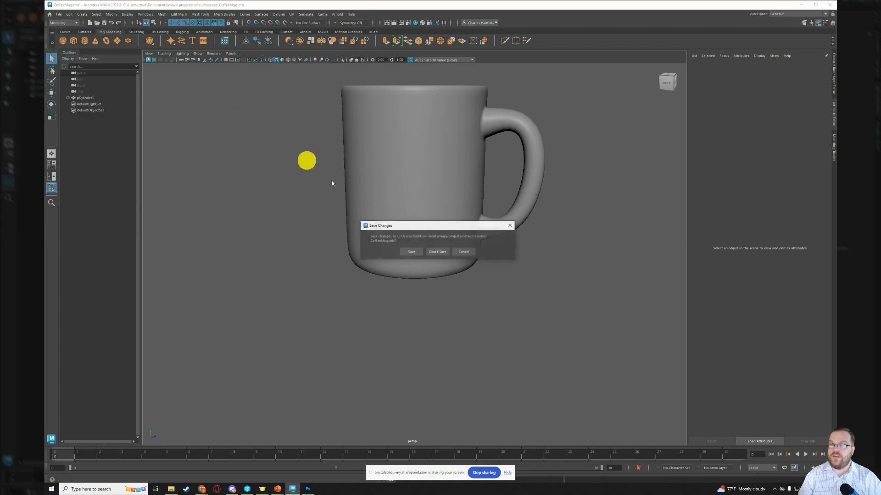
- Start the new scene without saving changes to the CoffeeMug scene, and show the perspective viewport's grid
click(440, 251)
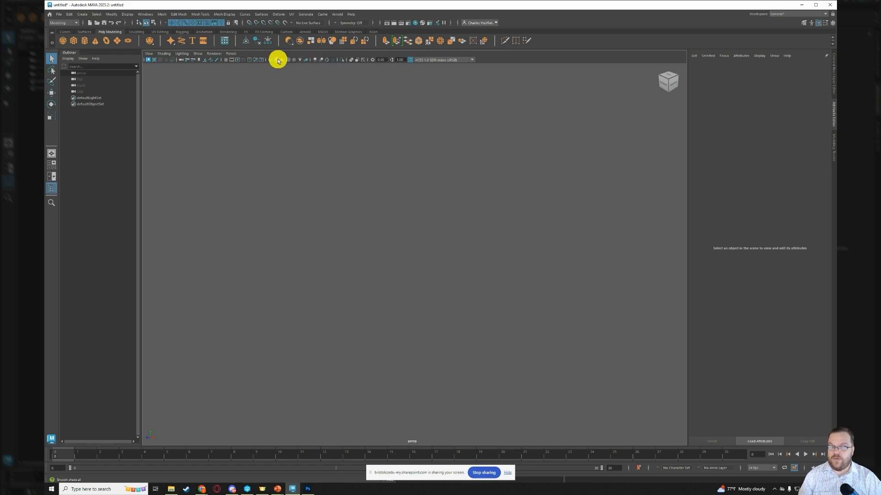
click(225, 62)
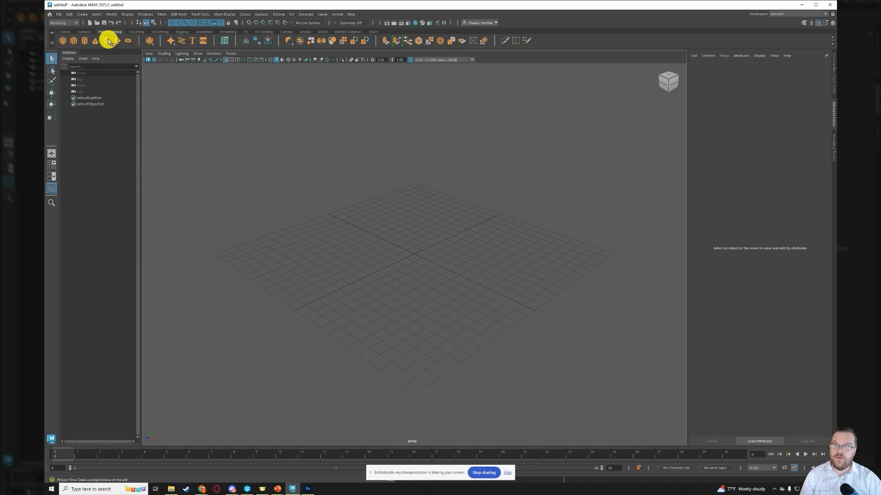
- Create a polygon cylinder at the grid centre with a radius of 4 and a height of 10
click(85, 42)
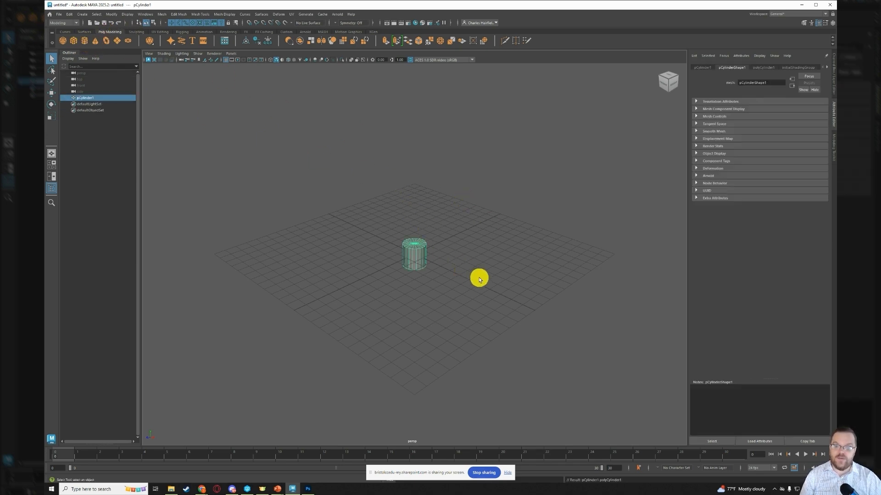
scroll(457, 255, up, 3)
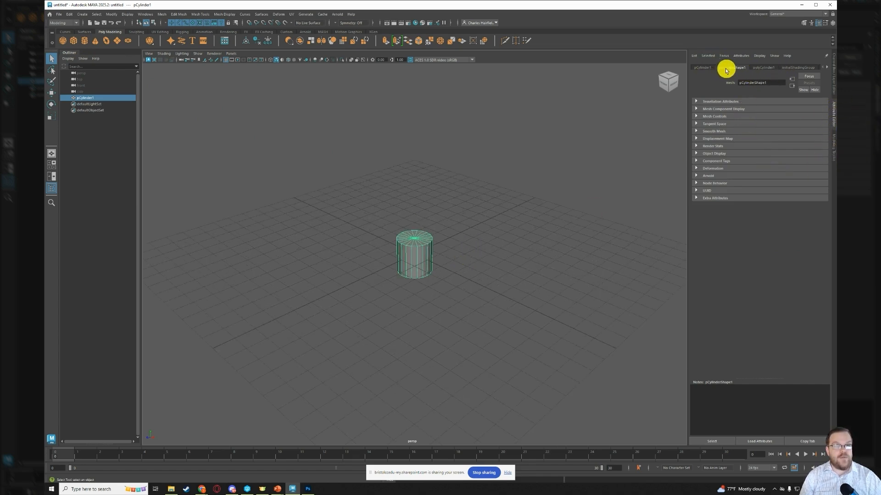
click(702, 67)
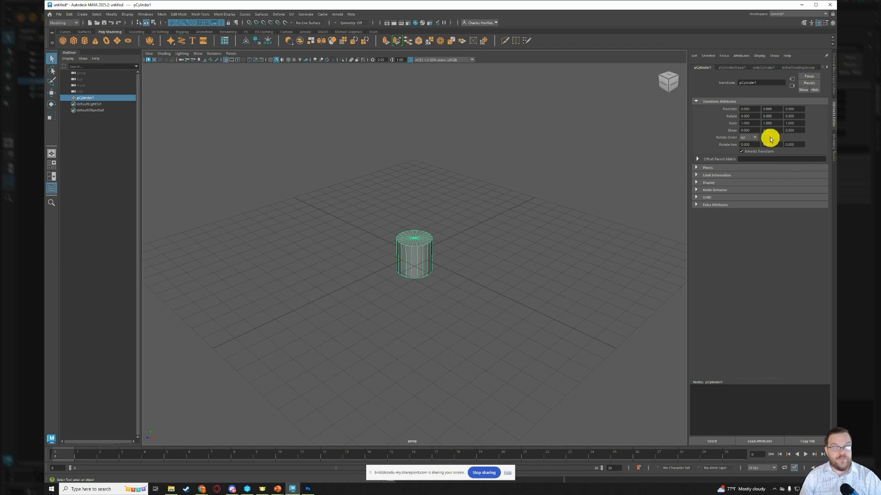
click(765, 68)
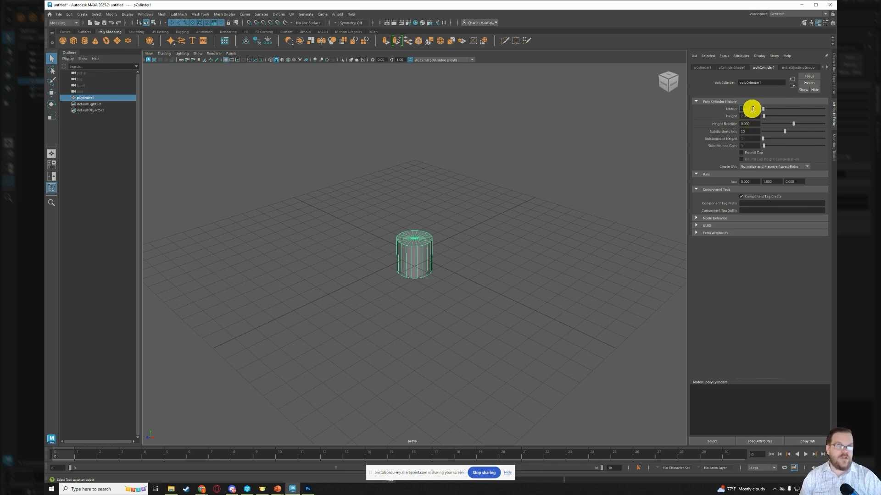
double_click(744, 108)
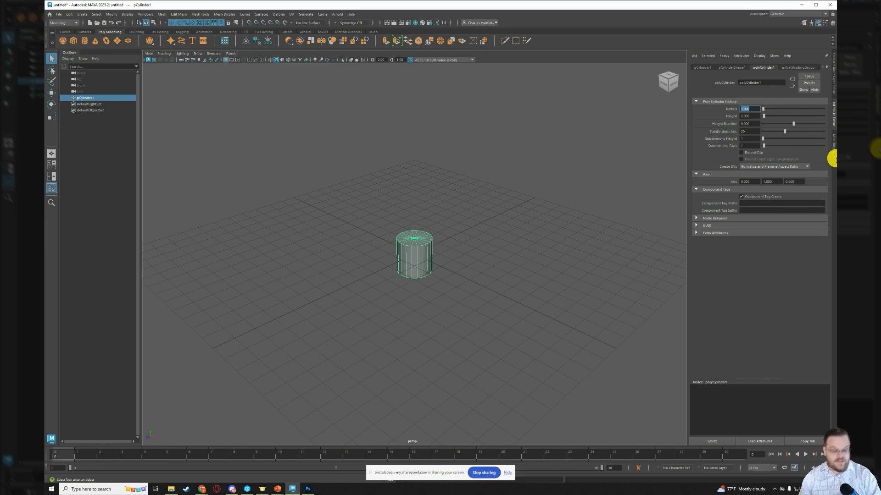
text(4)
key(Return)
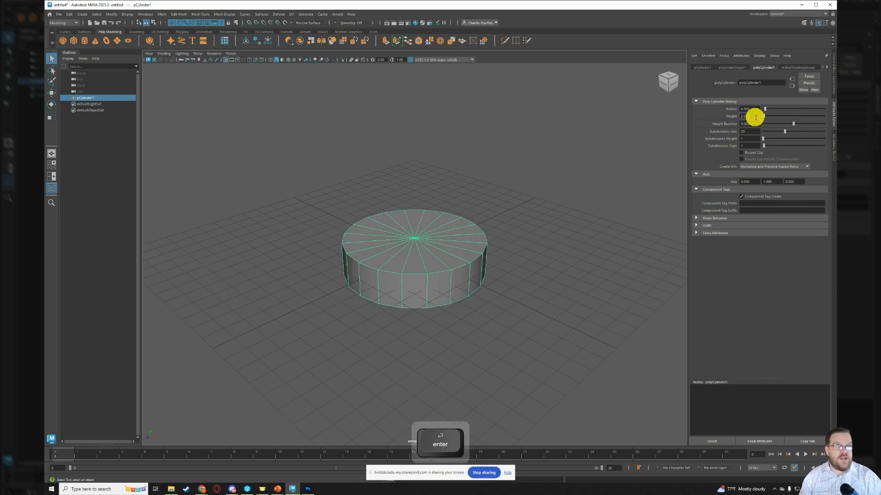
double_click(748, 116)
text(10)
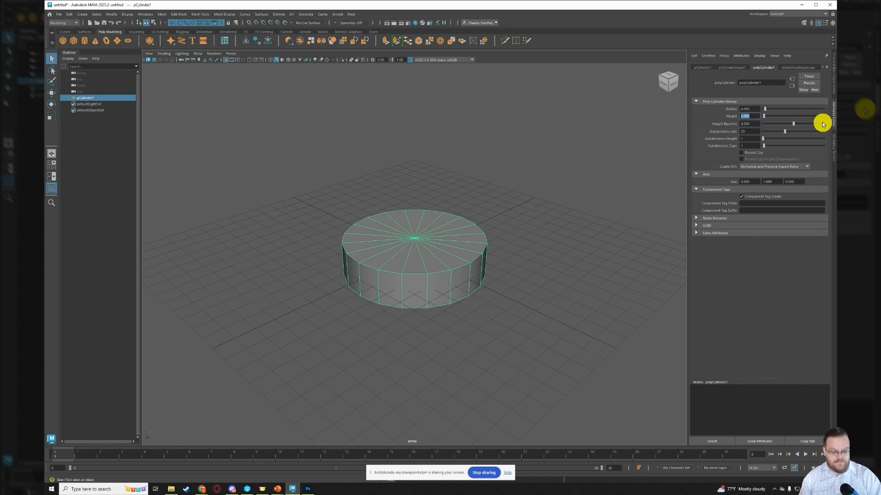
key(Return)
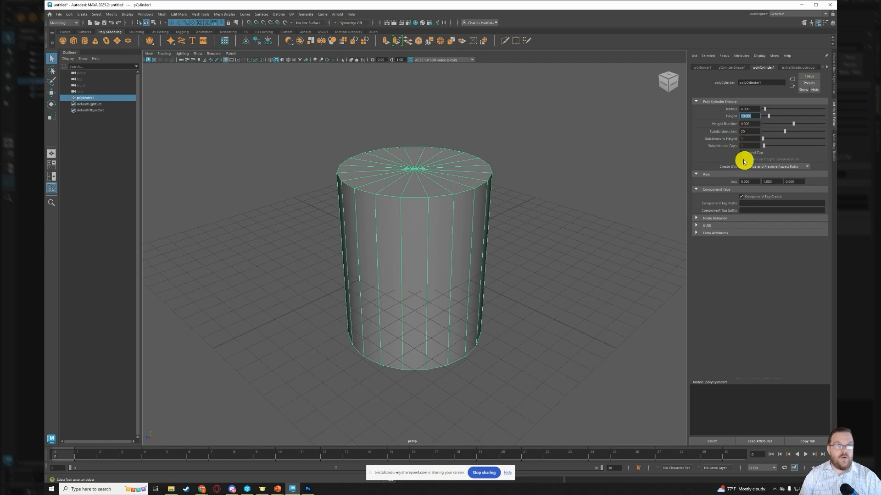
- Set the cylinder's axis subdivisions to 12, its height subdivisions to 5 and its cap subdivisions to 0
click(749, 132)
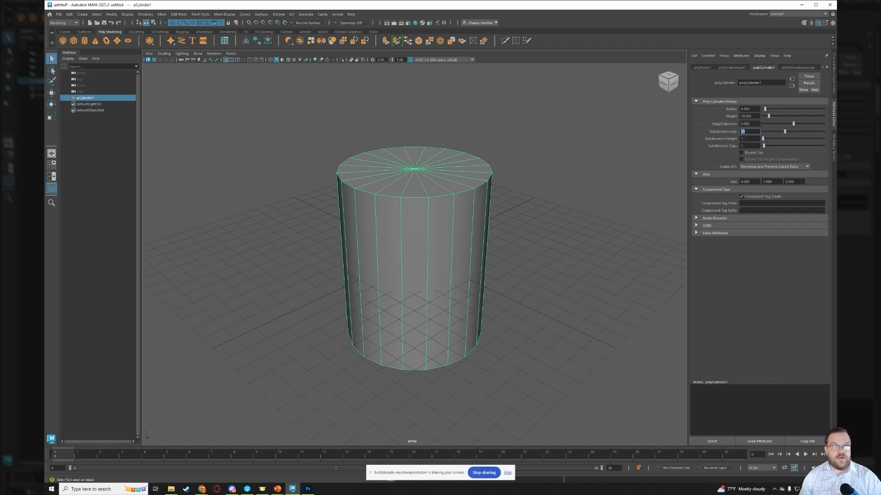
text(12)
key(Return)
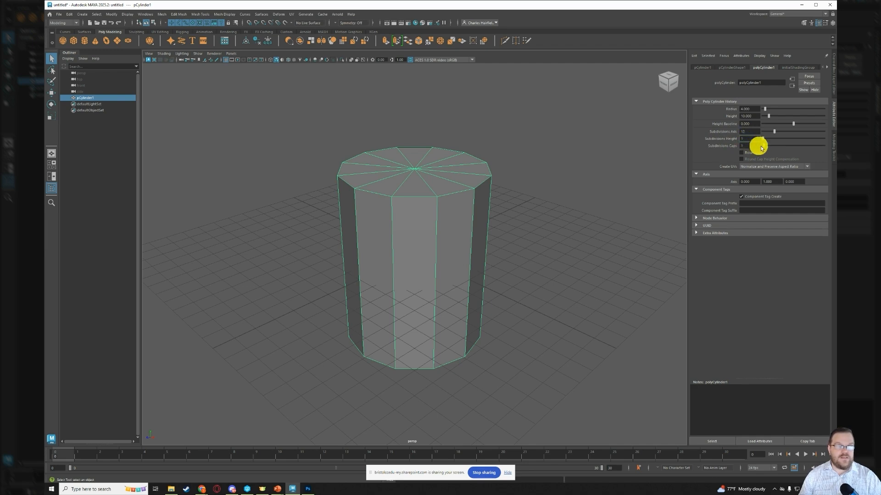
drag(746, 140, 738, 139)
text(5)
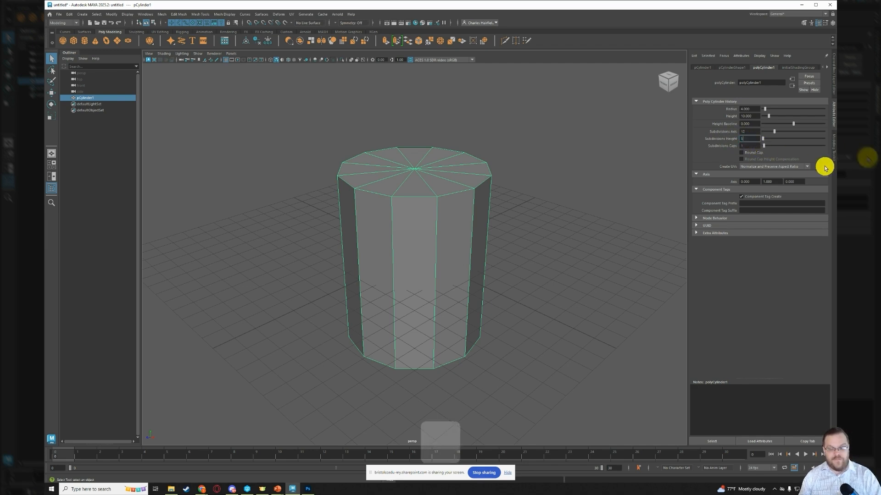
key(Return)
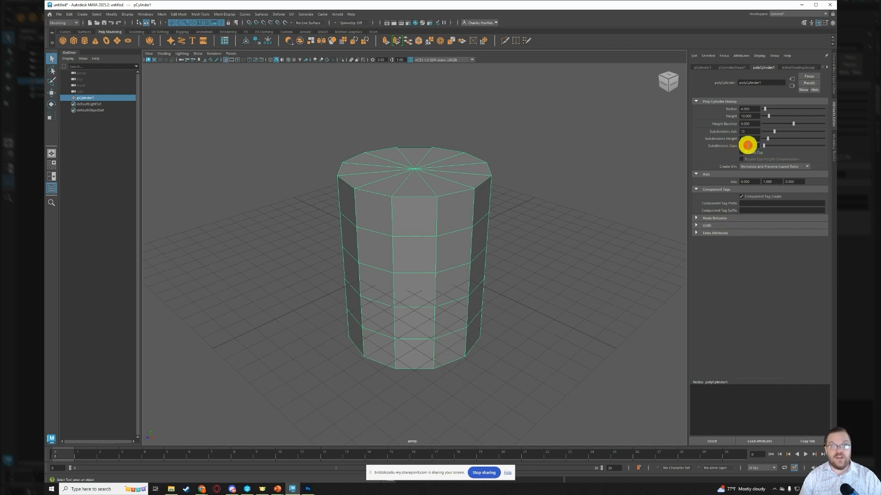
double_click(748, 146)
text(0)
key(Return)
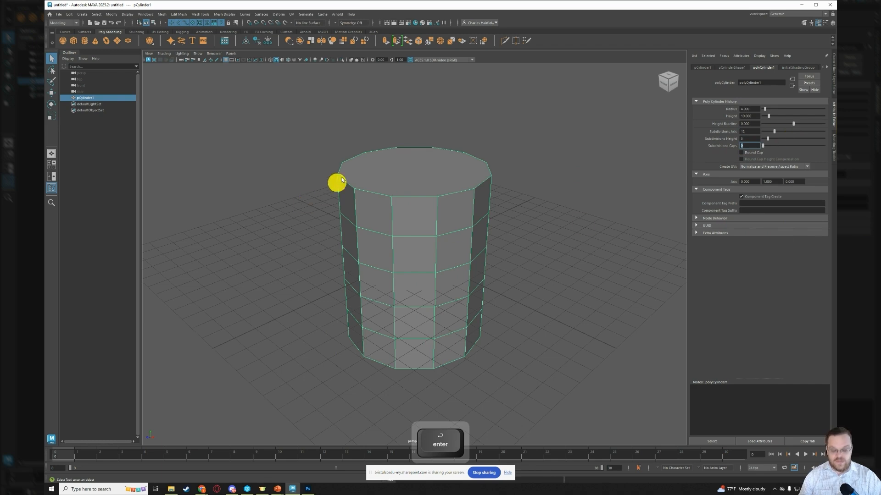
- Raise the cylinder onto the grid by setting its Y translation to 5
alt+drag(421, 126, 419, 153)
mouse_move(419, 285)
alt+mouse_down()
mouse_move(428, 168)
mouse_move(421, 270)
alt+mouse_up()
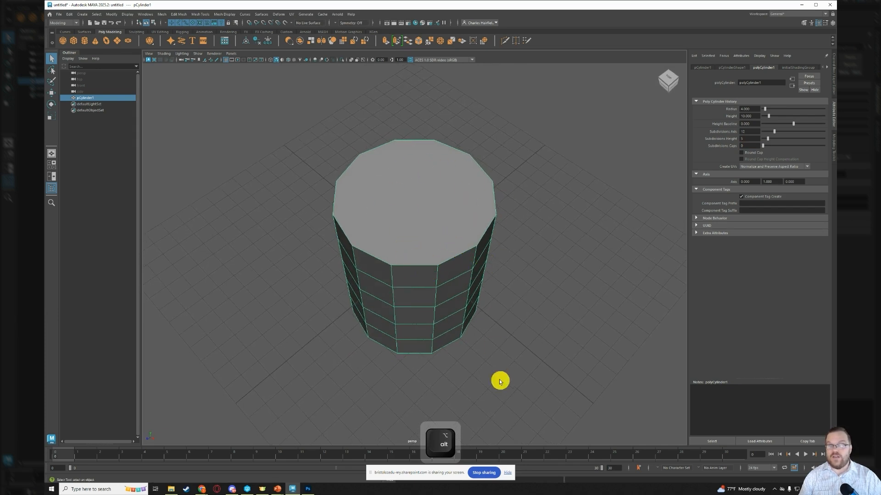
alt+click(497, 334)
alt+drag(491, 313, 450, 242)
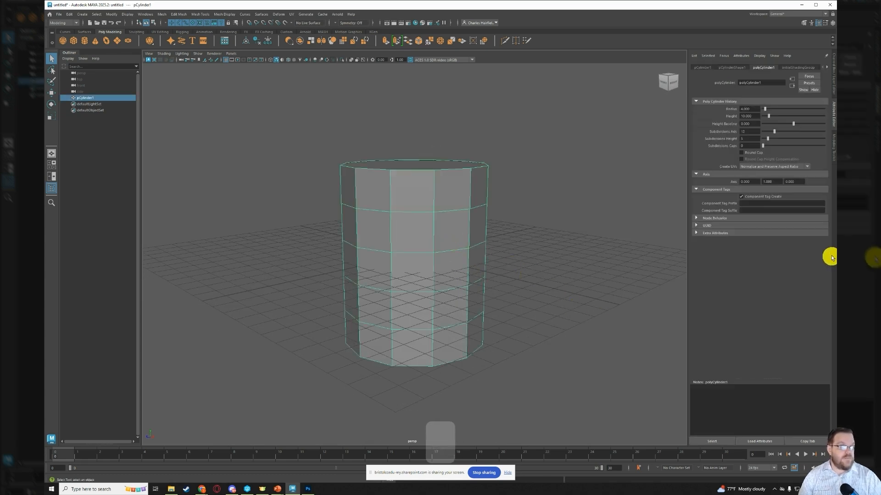
click(704, 68)
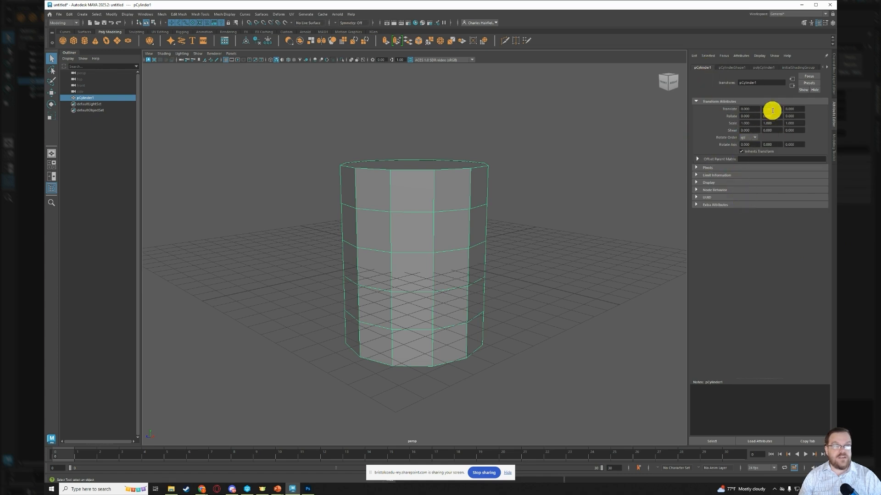
click(772, 109)
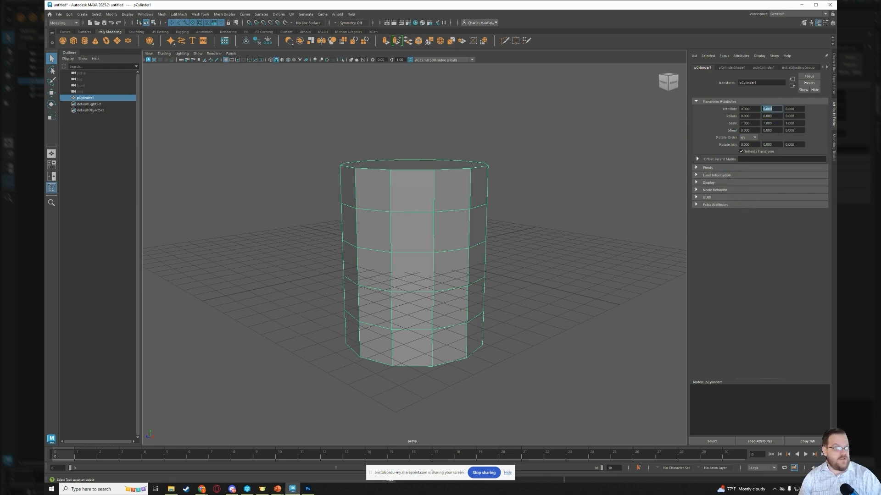
text(5)
key(Return)
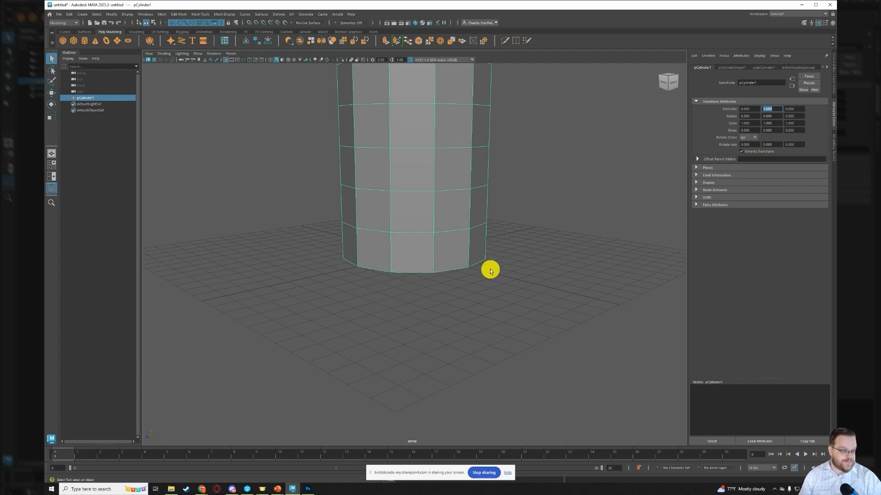
- Delete the cylinder's top cap face to open the mug body
click(609, 182)
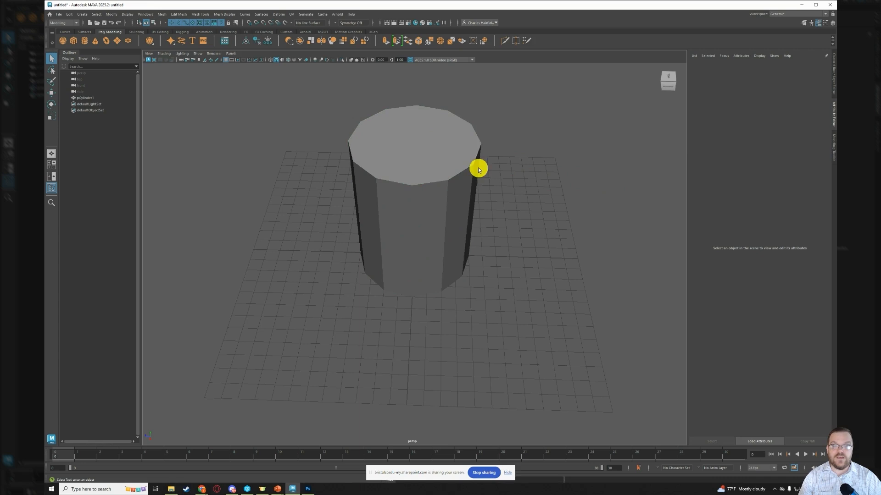
click(423, 156)
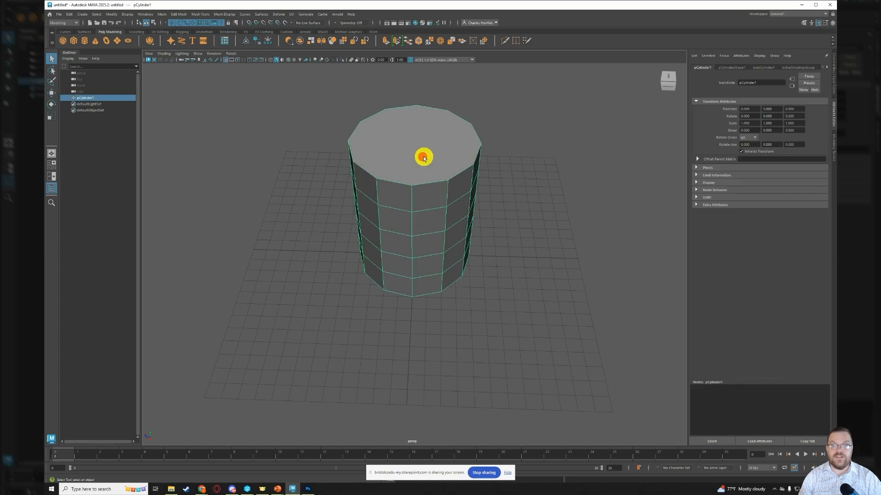
right_drag(436, 152, 436, 169)
click(436, 168)
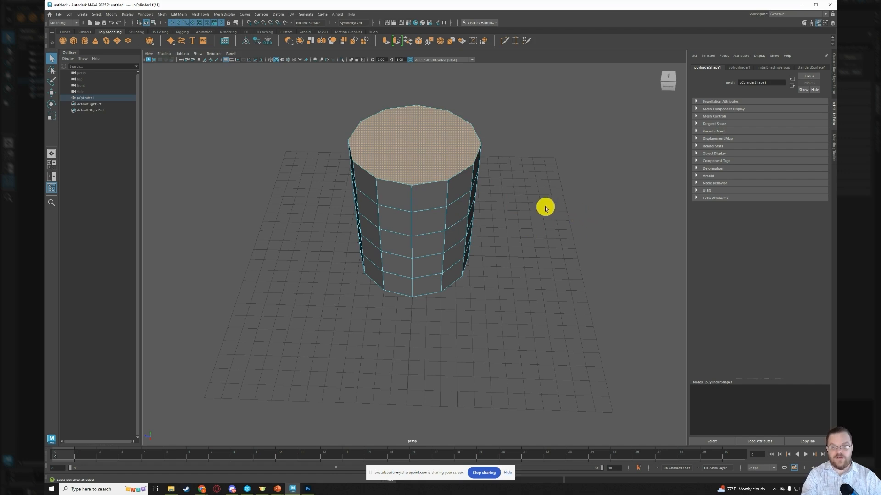
key(Delete)
- Hide the grid, then inset the cylinder's bottom face with Extrude, scaling it uniformly to about 0.89
alt+drag(472, 255, 466, 226)
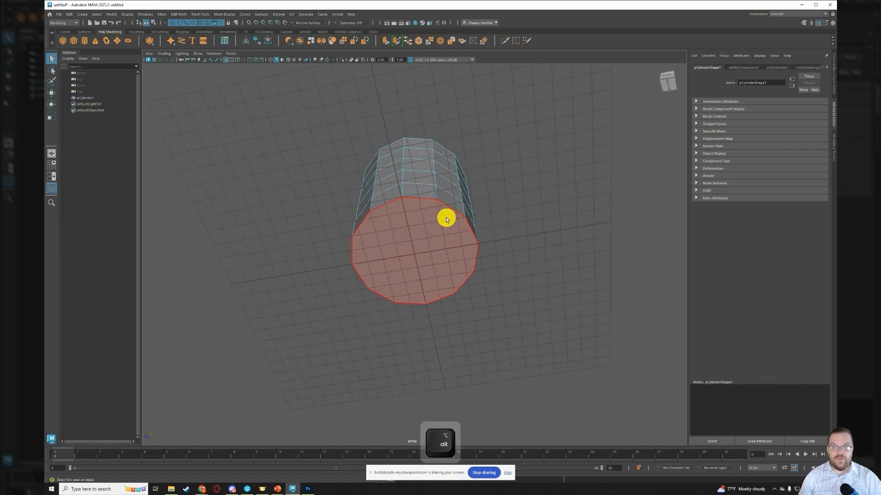
scroll(447, 216, up, 5)
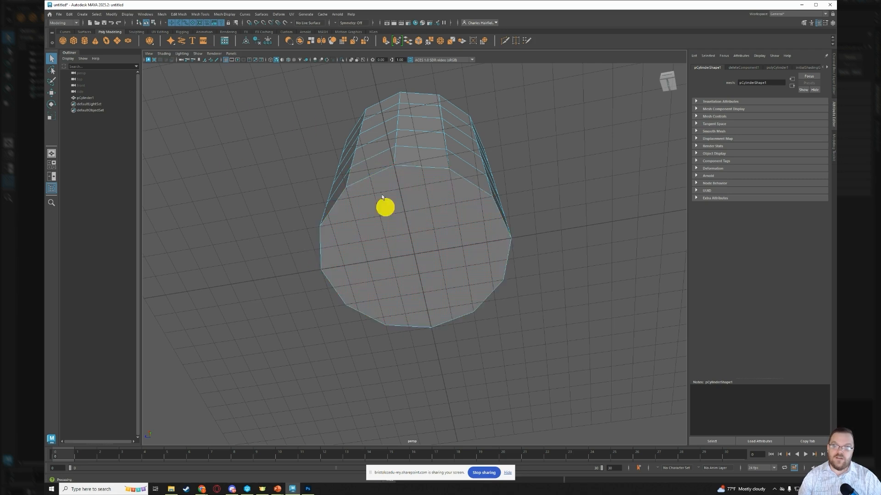
click(224, 60)
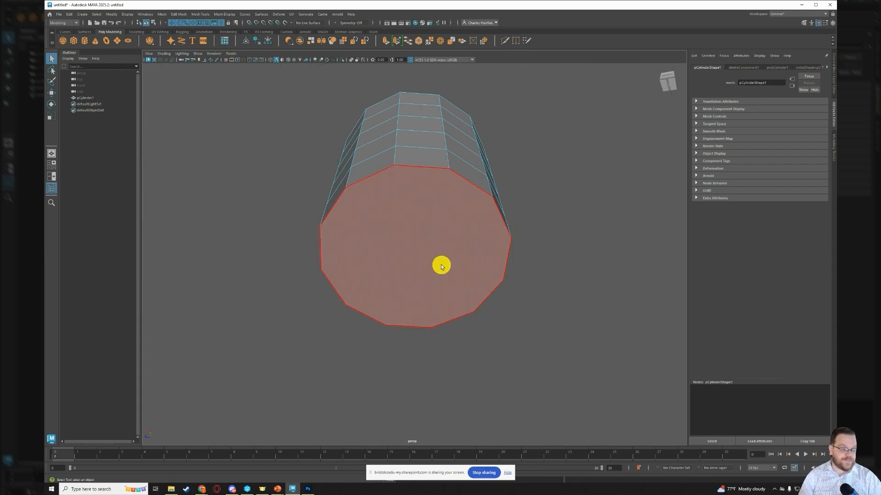
key(q)
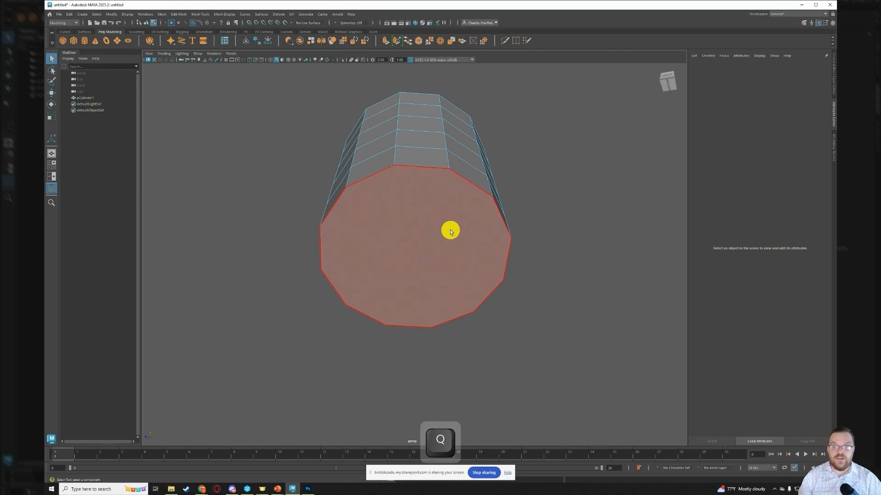
click(417, 231)
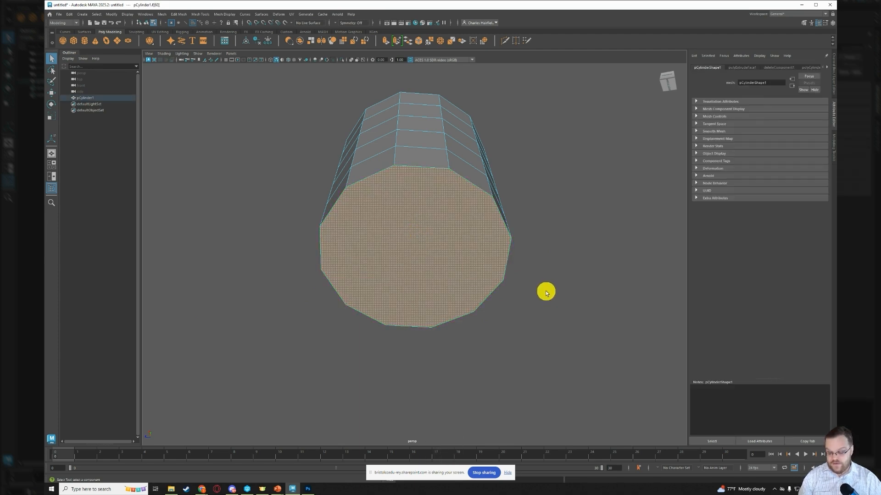
key(ctrl+e)
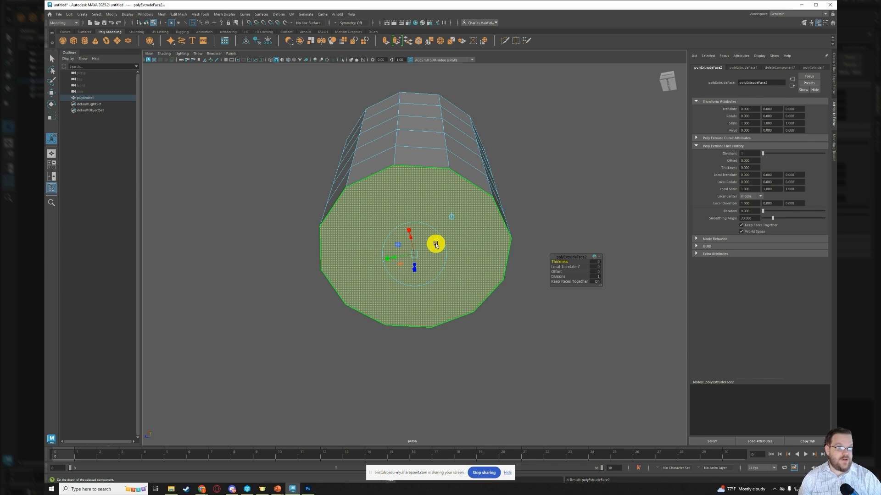
drag(410, 232, 414, 260)
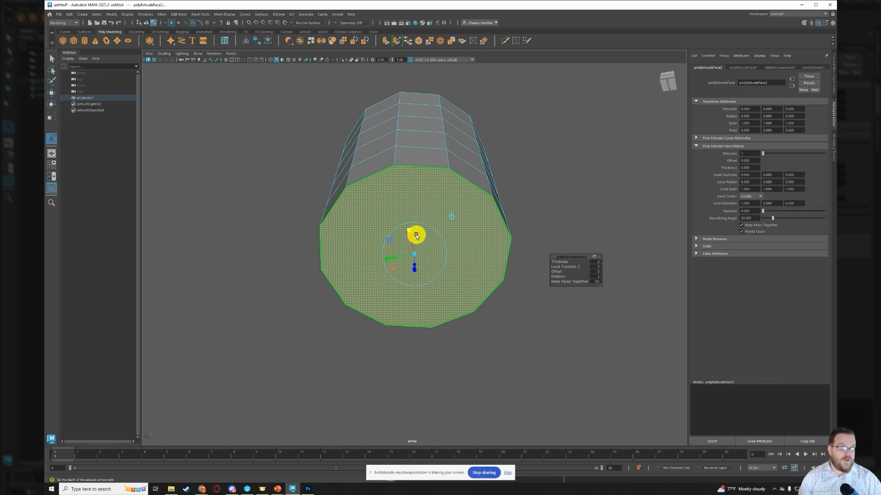
drag(415, 255, 415, 256)
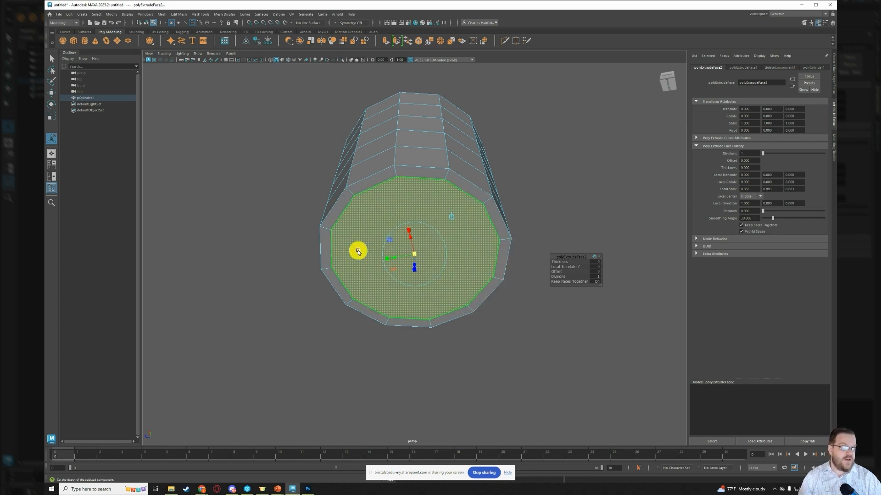
- Extrude the inset bottom face again and scale it uniformly to about 0.7 for a second, smaller ring
key(g)
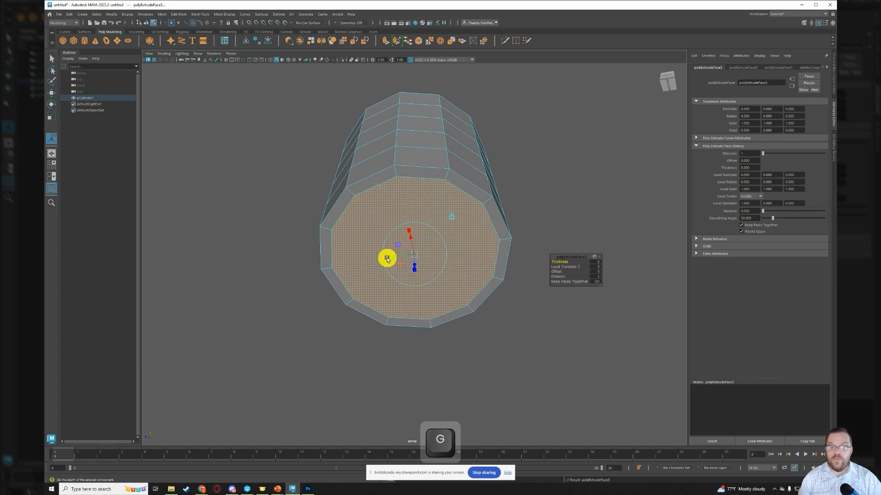
drag(386, 259, 410, 257)
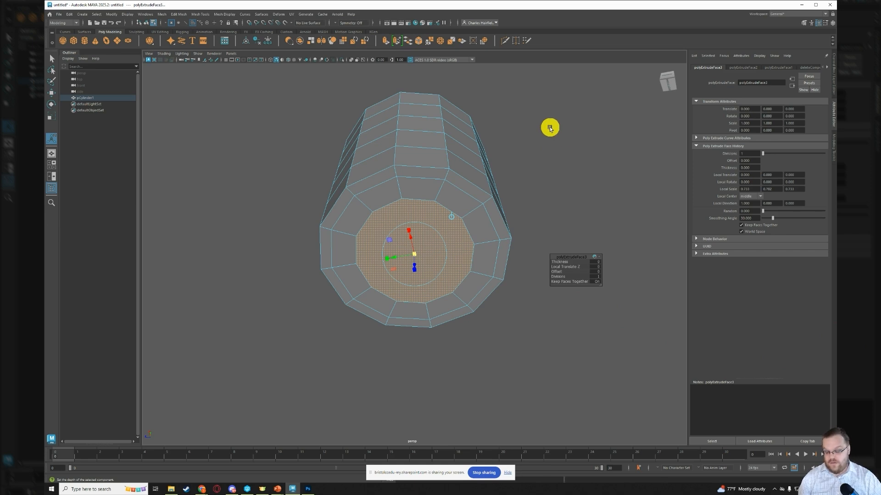
key(q)
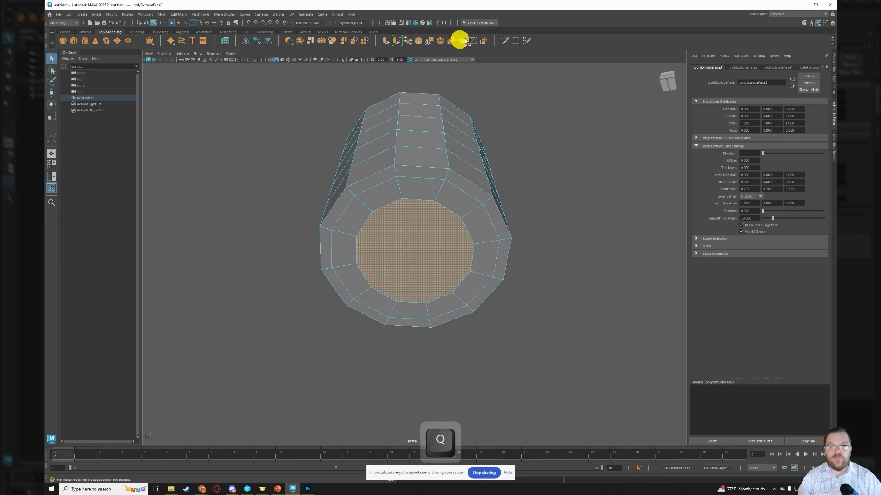
- Cut an edge across the middle of the mug's inner bottom face between opposite vertices with Multi-Cut
click(505, 42)
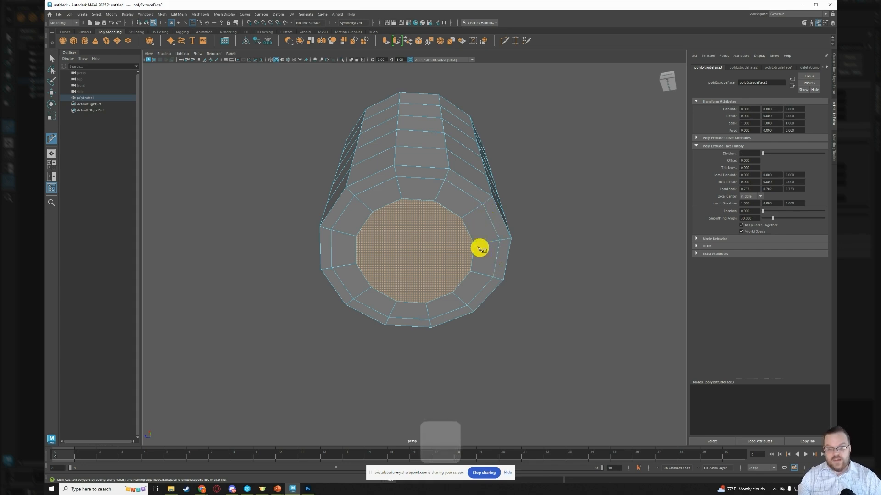
mouse_move(477, 248)
alt+mouse_down()
mouse_move(464, 230)
mouse_move(473, 250)
mouse_move(485, 234)
alt+mouse_up()
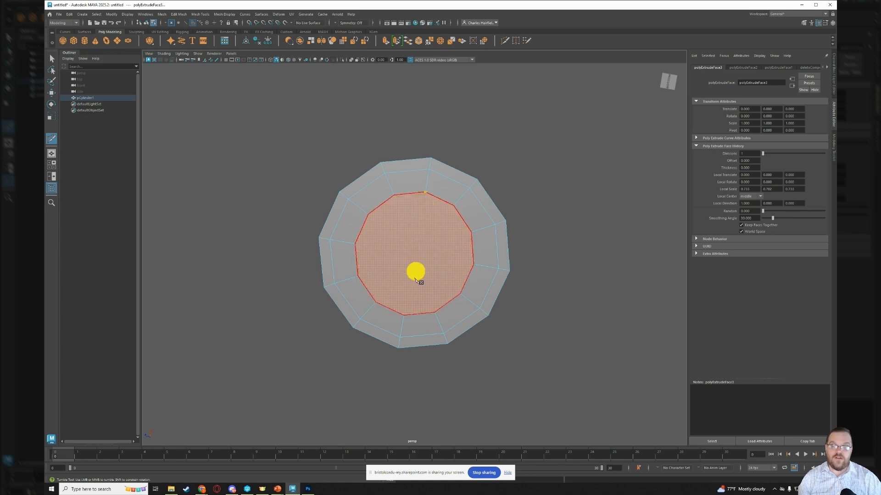
click(425, 193)
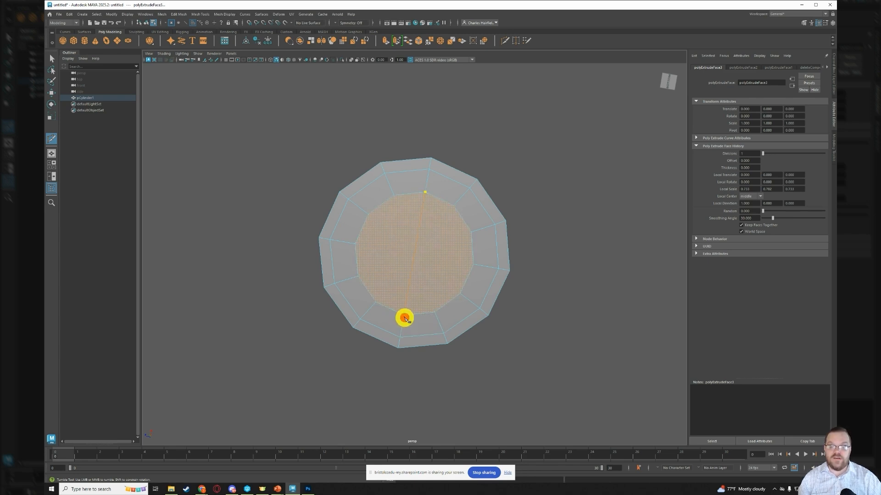
click(406, 317)
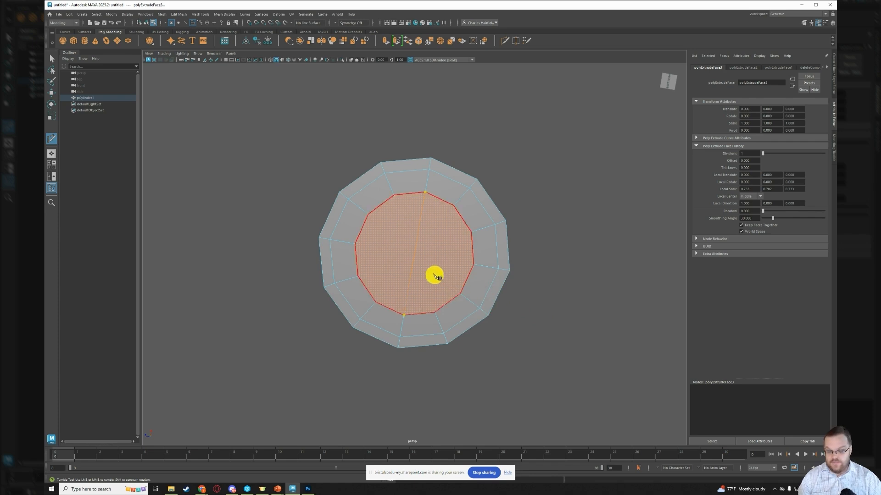
key(Return)
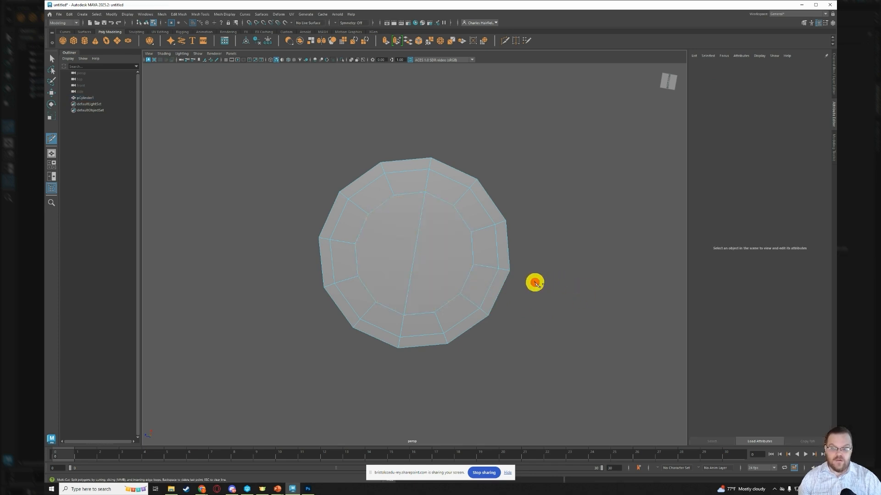
- Cut three parallel edges crosswise over the inner bottom face, joining opposite ring vertices and crossing the centre edge
click(368, 215)
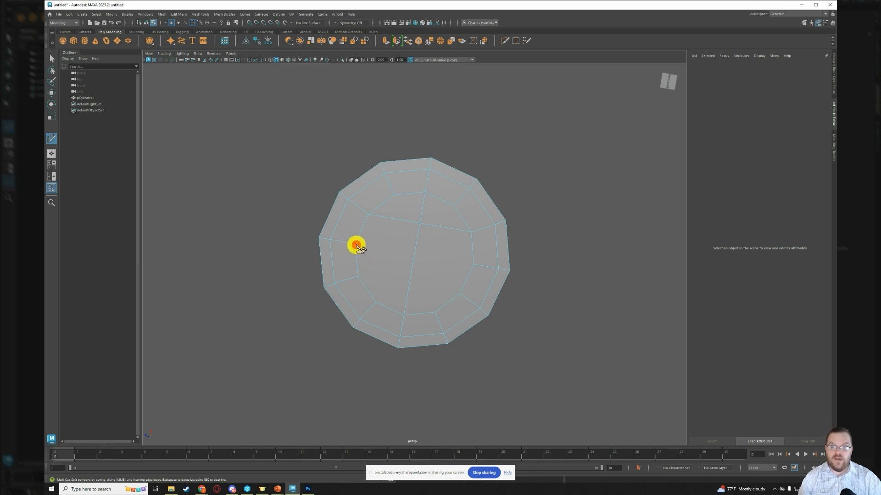
click(355, 245)
click(473, 266)
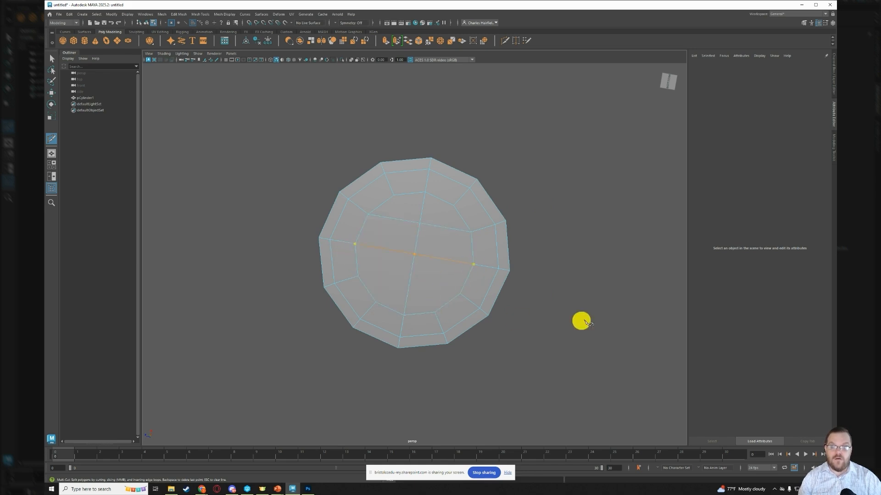
key(Return)
click(357, 277)
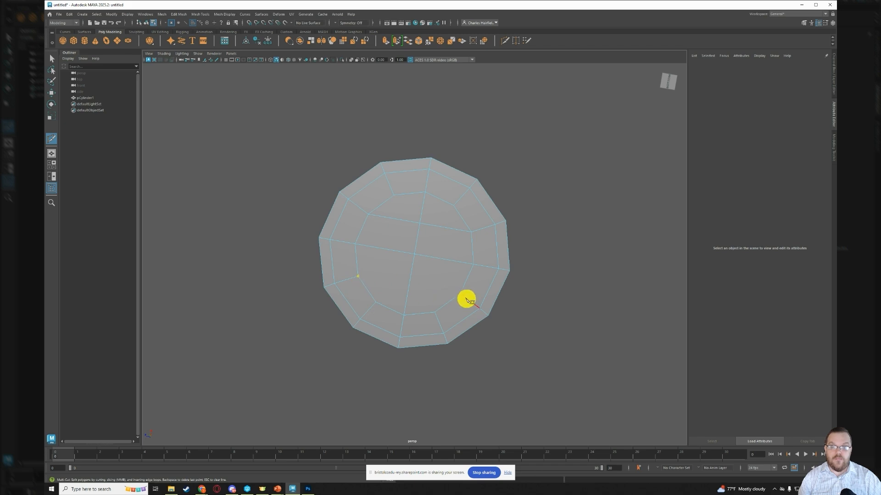
click(461, 294)
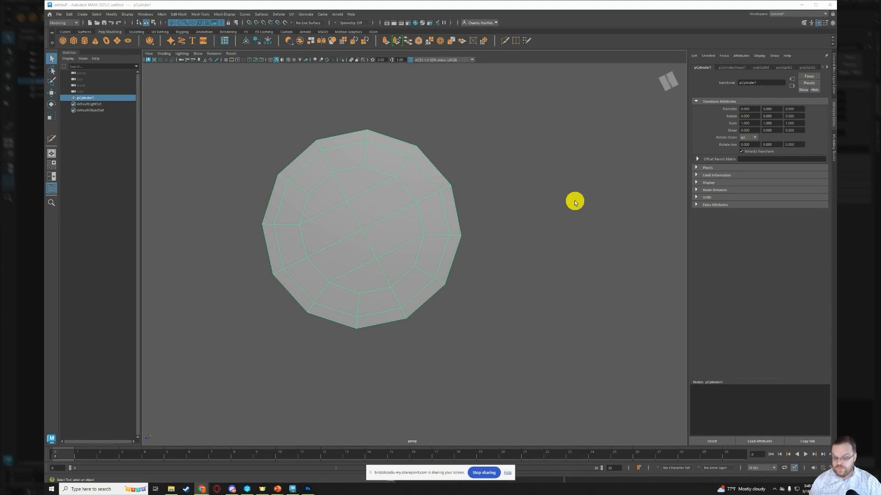
- Apply Smooth to the whole cylinder with one division
alt+drag(481, 152, 450, 199)
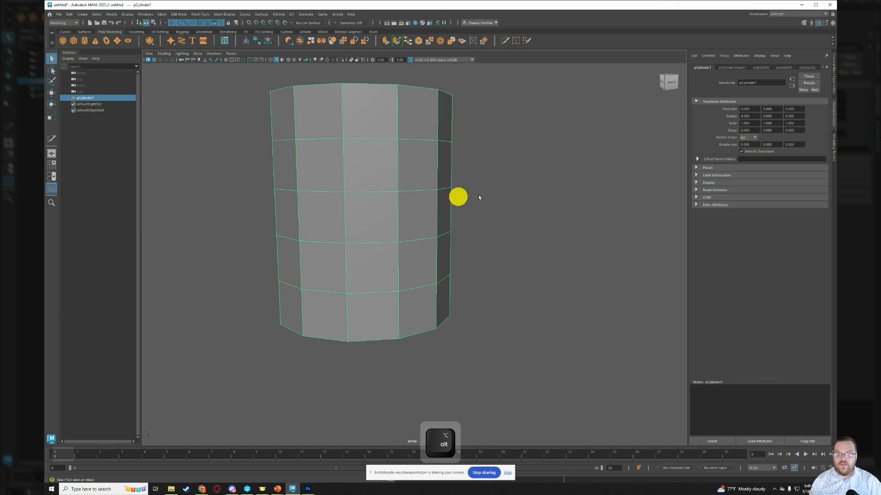
right_drag(456, 119, 482, 110)
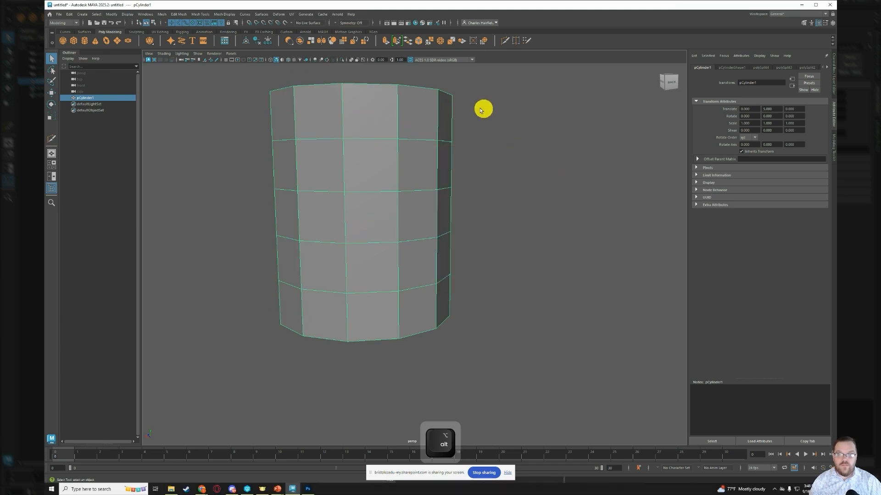
click(332, 41)
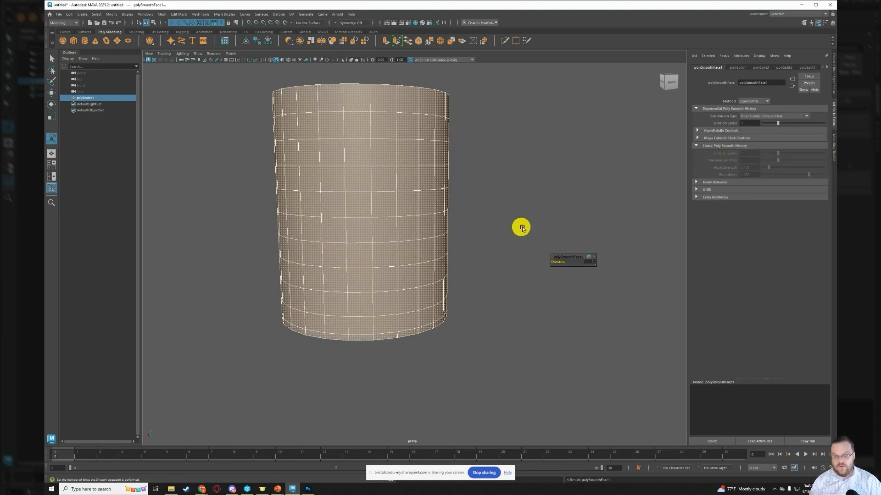
- Extrude all faces of the smoothed cylinder with a thickness of 0.3 to give the mug solid walls
alt+drag(521, 226, 521, 253)
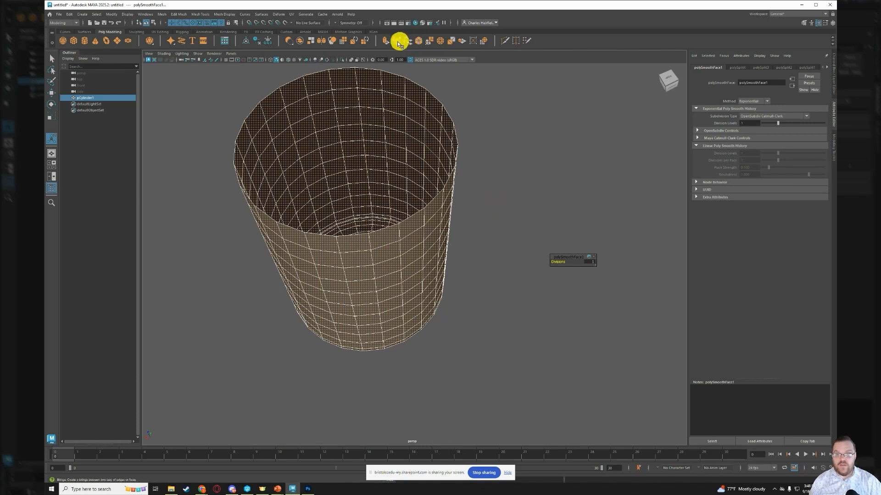
click(384, 40)
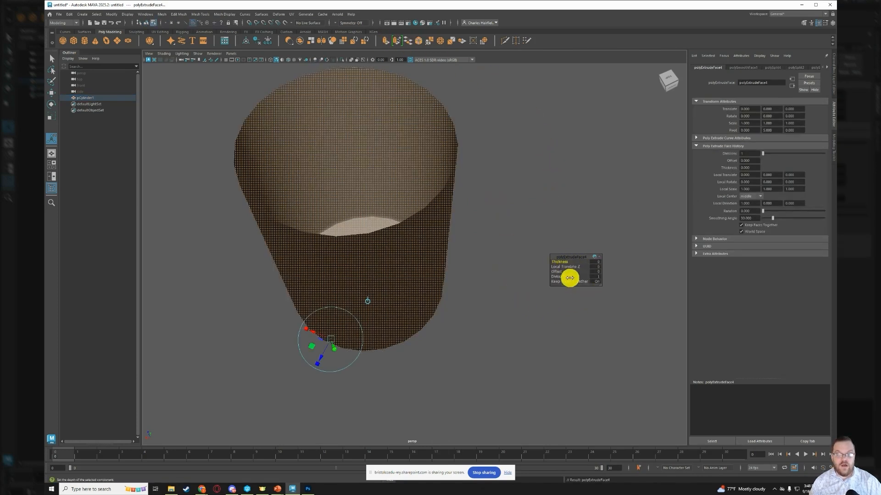
click(596, 262)
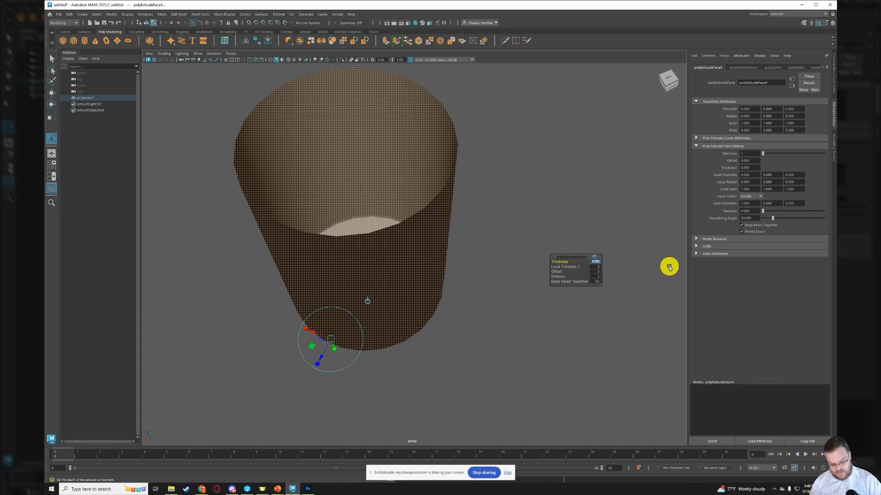
text(3)
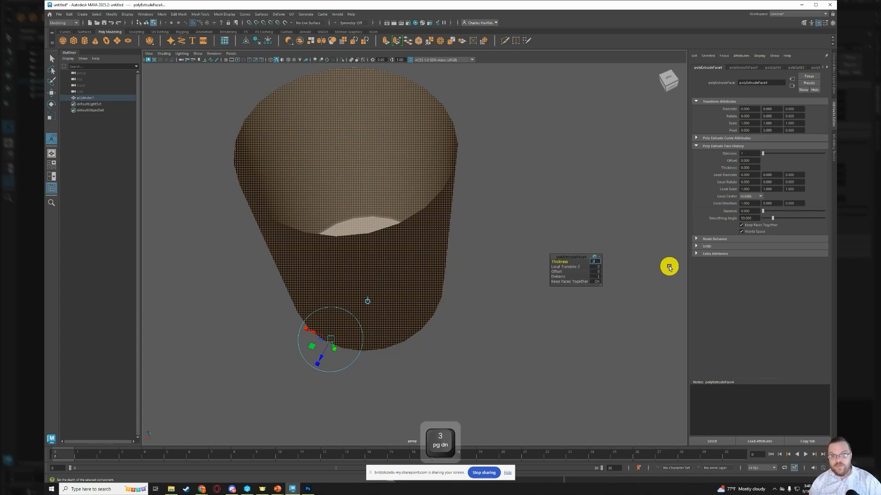
key(Return)
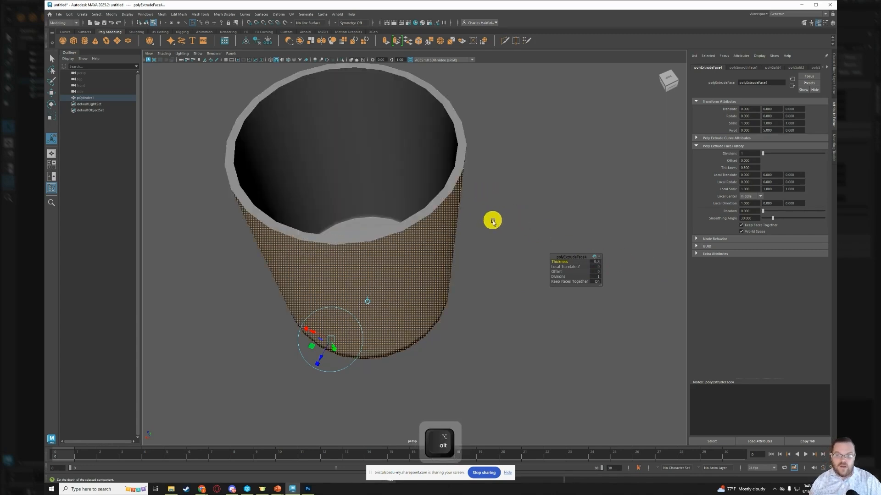
alt+drag(491, 220, 520, 236)
click(520, 236)
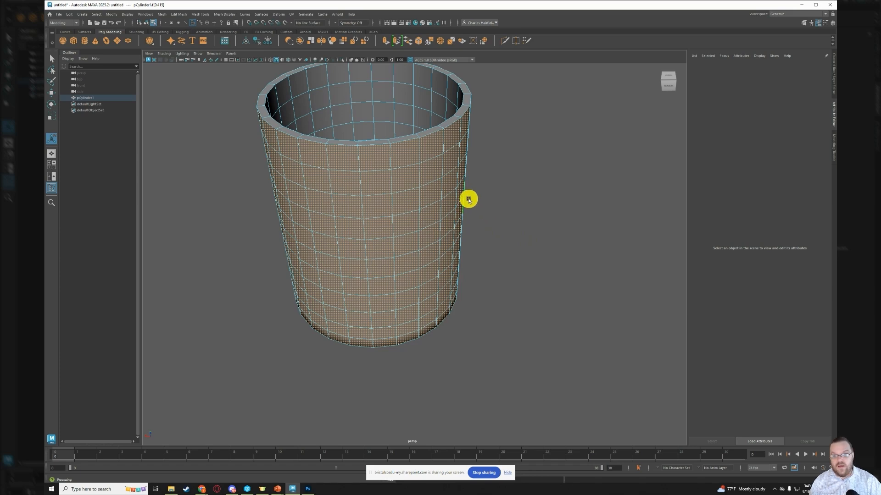
- Examine the mug's rim in smooth preview and return to the unsmoothed display
alt+drag(464, 179, 548, 167)
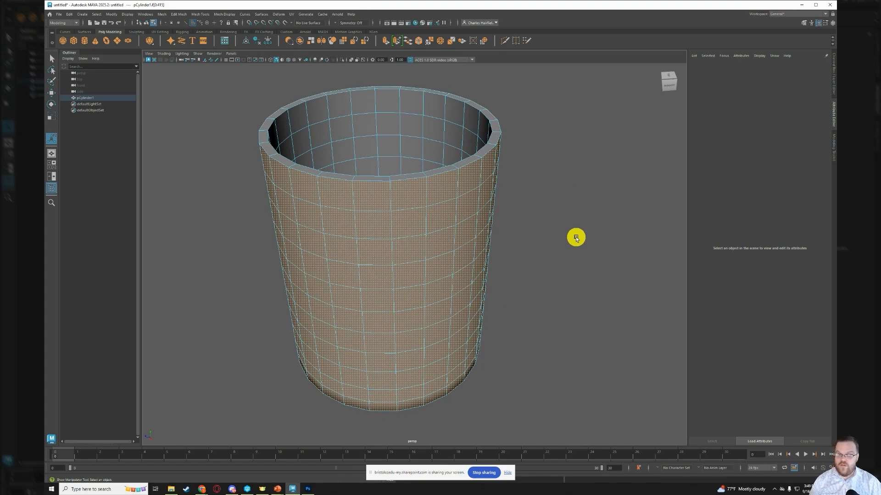
key(3)
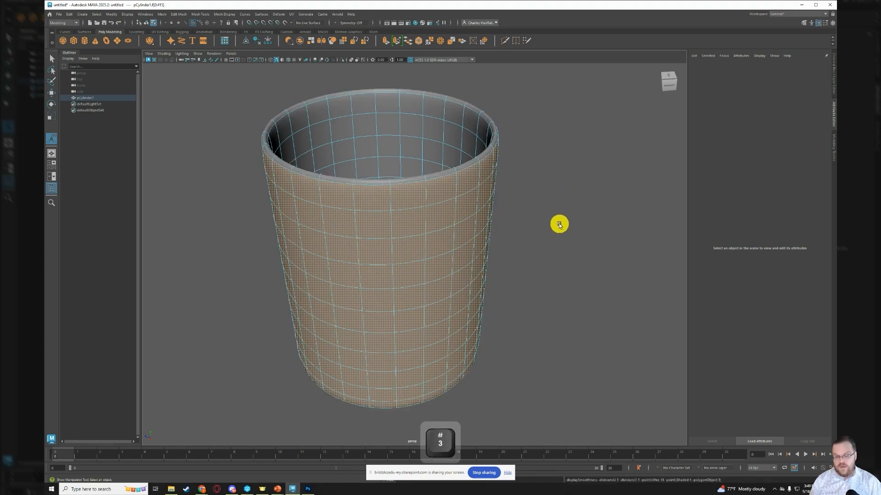
alt+drag(558, 225, 510, 220)
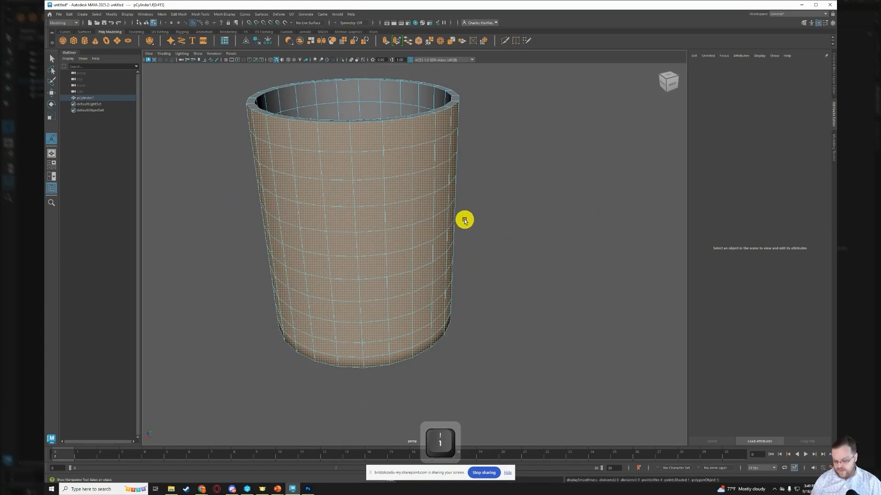
alt+drag(464, 220, 522, 222)
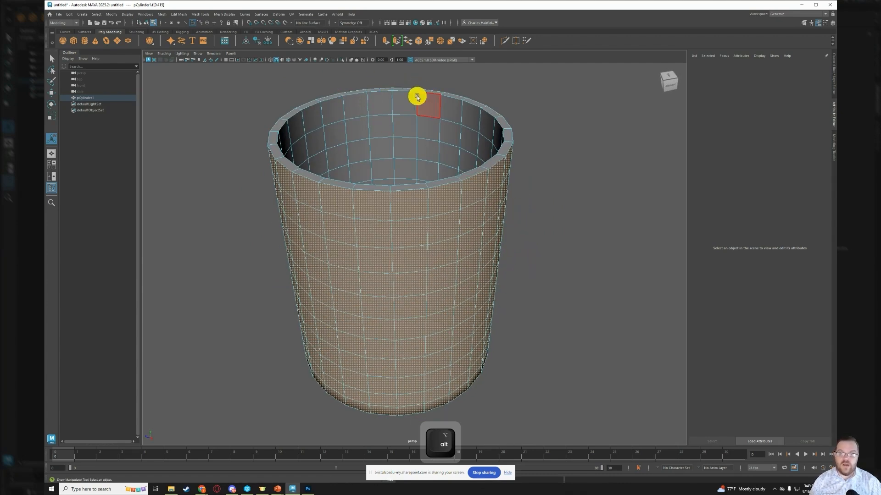
- Insert an edge loop with Multi-Cut around the mug's inner wall just below the rim
click(504, 42)
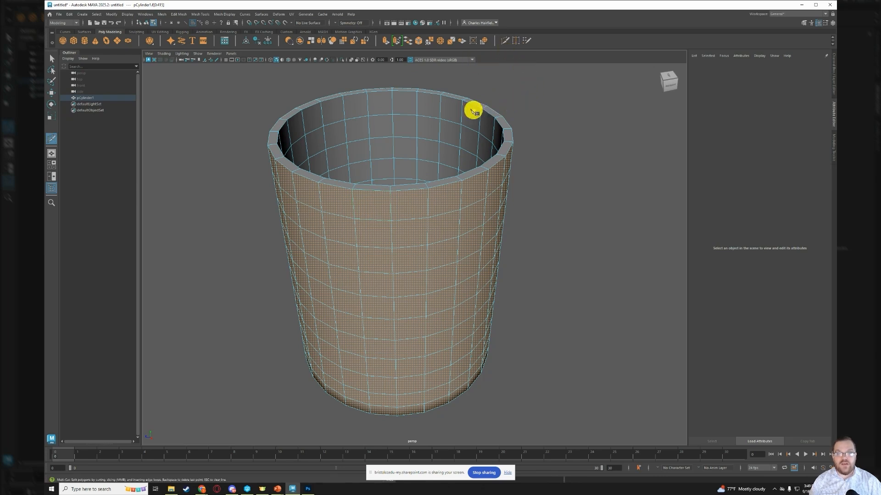
key(ctrl)
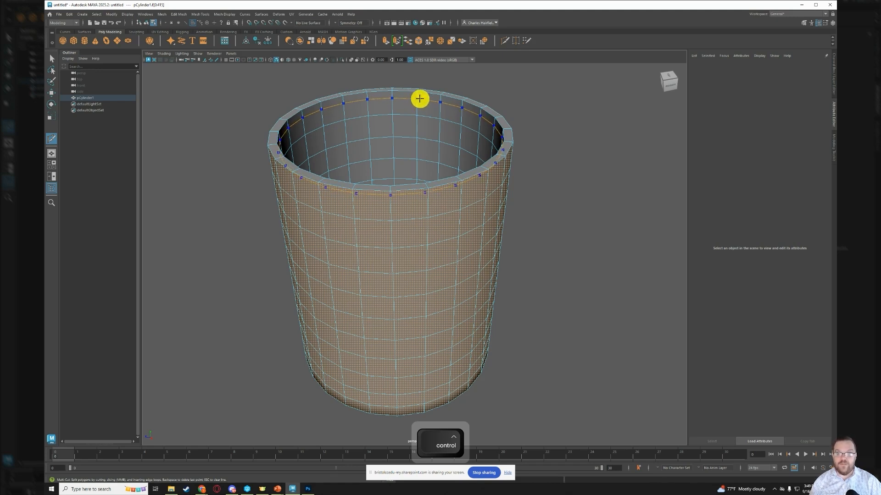
ctrl+click(419, 99)
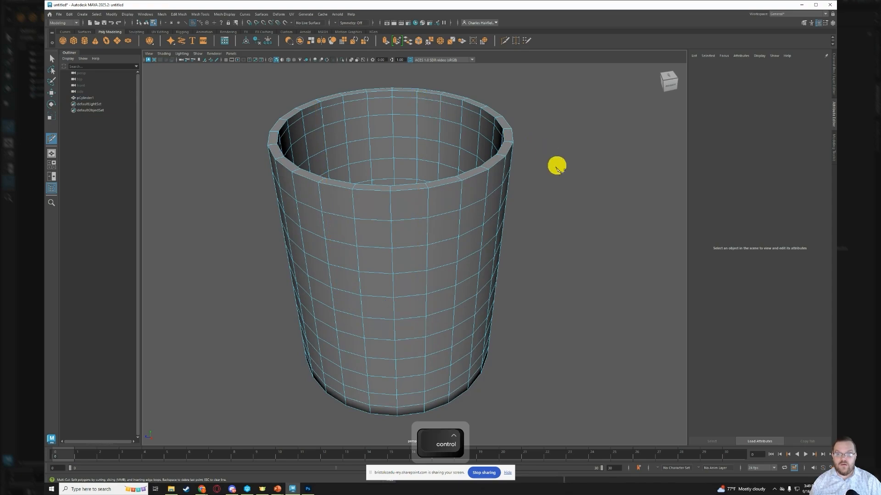
- Insert an edge loop around the outer wall just below the rim and check the rim in smooth preview
alt+drag(547, 171, 569, 168)
alt+drag(611, 166, 521, 166)
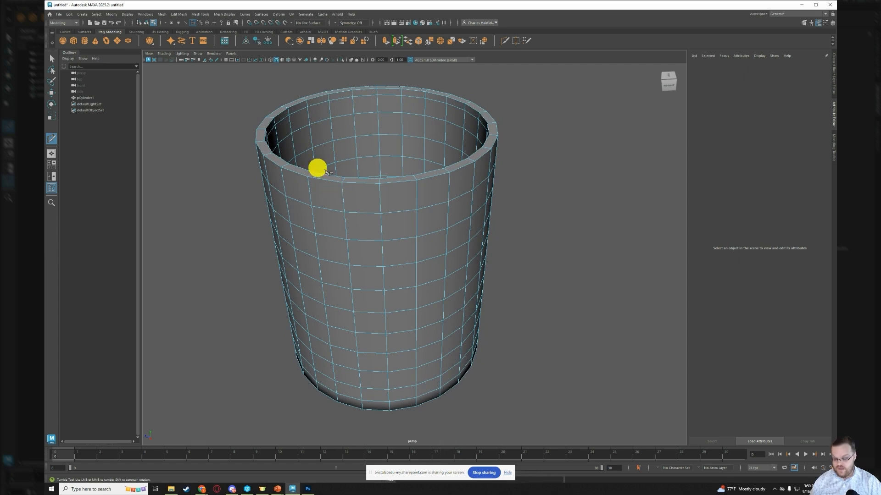
key(ctrl)
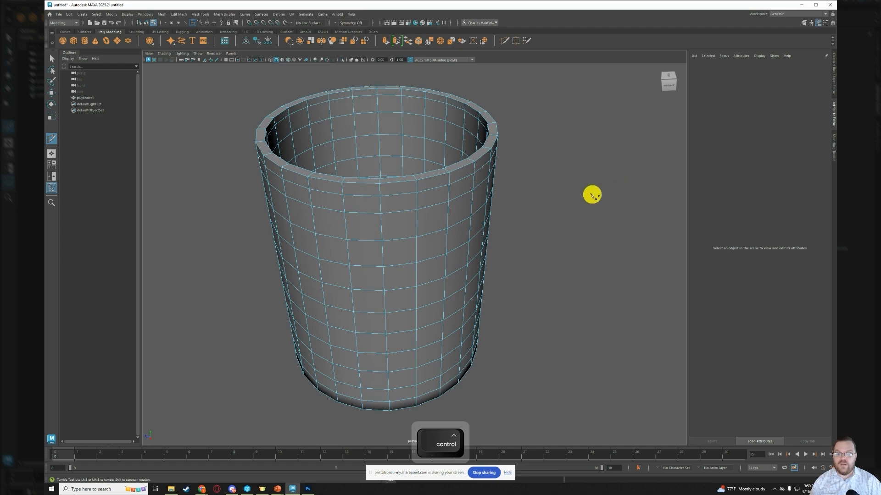
alt+drag(578, 184, 551, 189)
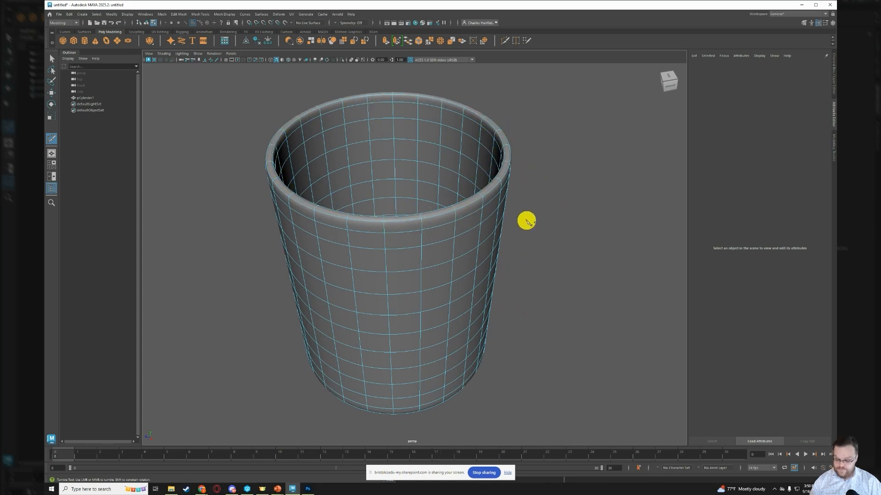
key(1)
- Select the central block of faces on the underside of the mug by painting over them
alt+drag(530, 316, 521, 254)
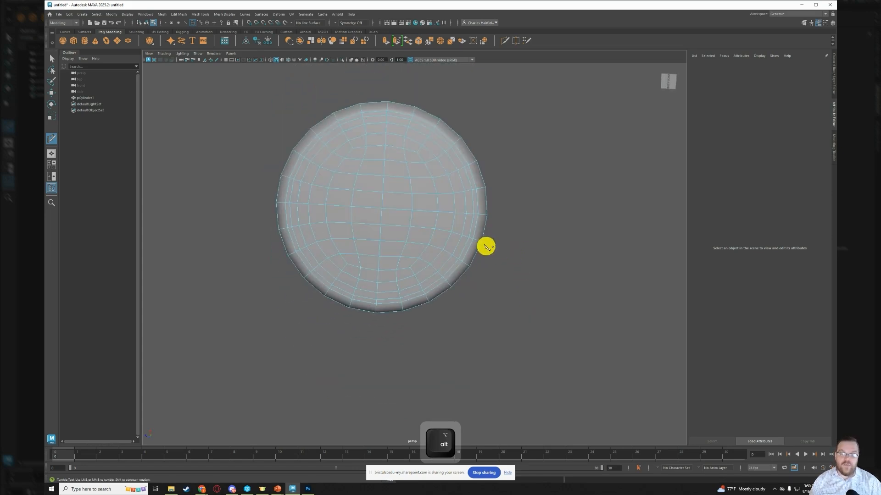
alt+right_drag(356, 168, 358, 169)
alt+drag(504, 241, 517, 252)
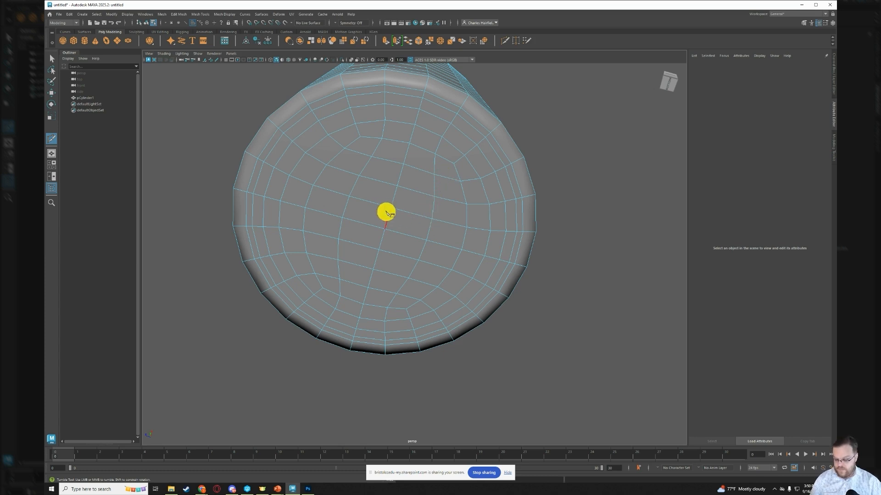
key(q)
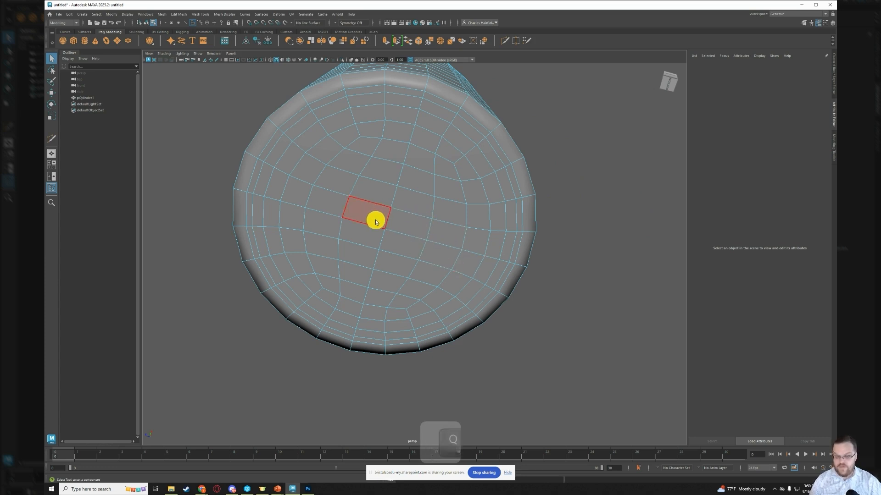
key(Tab)
mouse_move(362, 230)
mouse_down()
mouse_move(411, 237)
mouse_move(380, 193)
mouse_move(403, 226)
mouse_move(372, 258)
mouse_move(413, 264)
mouse_up()
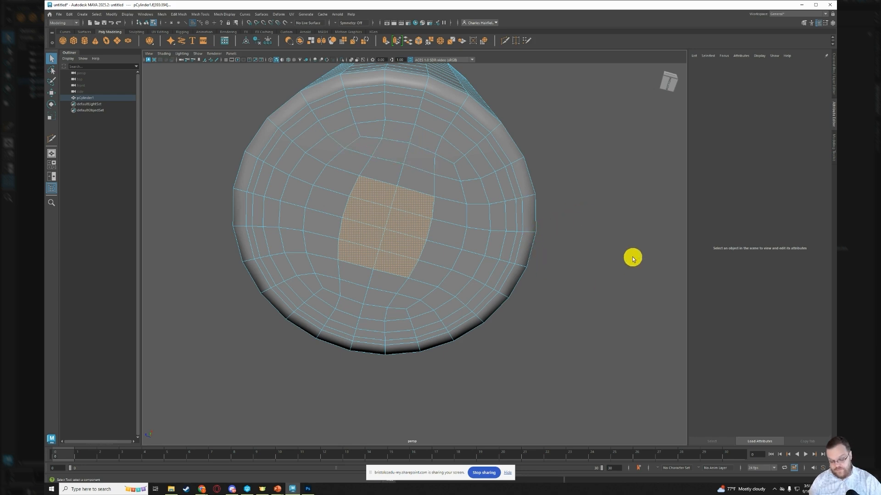
- Grow the face selection on the mug's underside and add the missing outer faces to complete a full circle
key(shift)
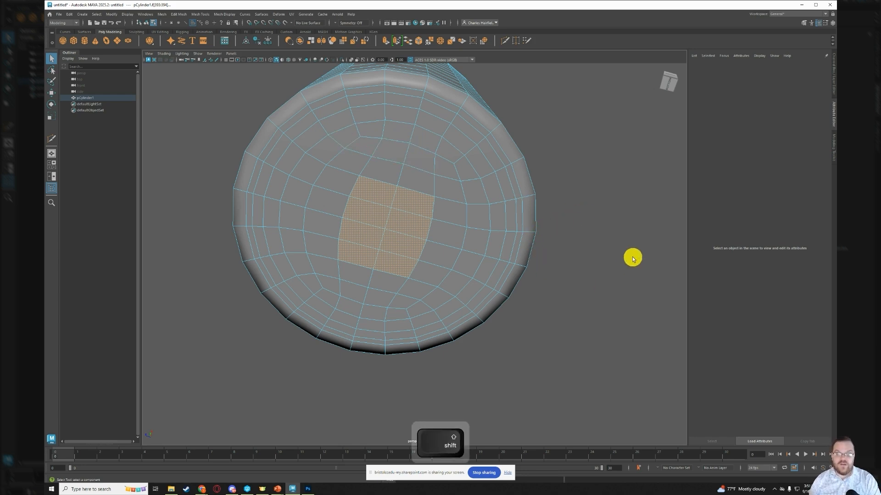
key(shift+period)
key(shift+period)
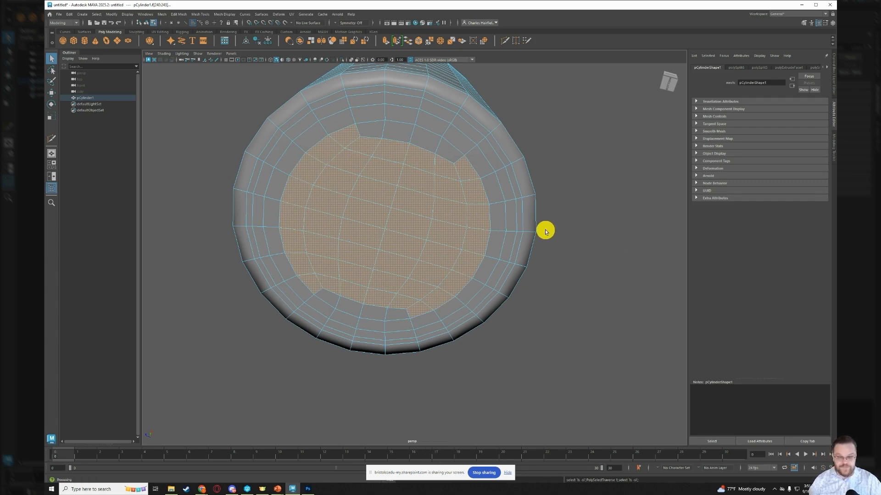
key(Tab)
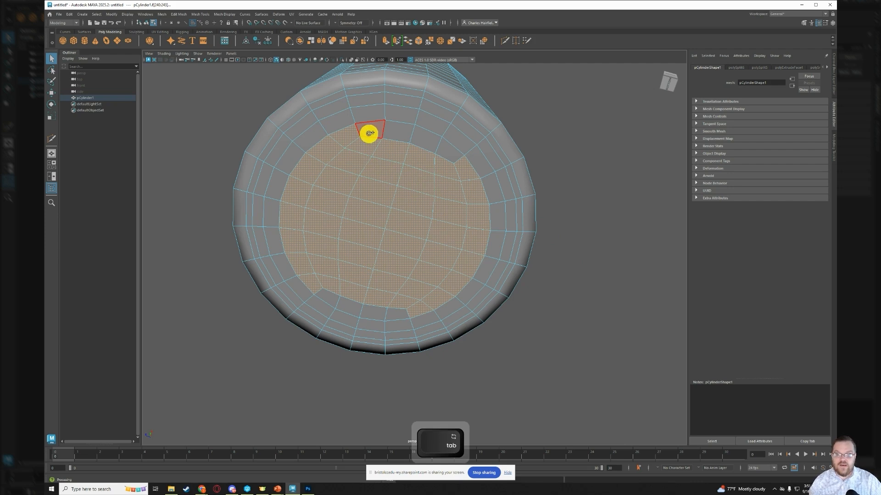
mouse_move(370, 134)
mouse_down()
mouse_move(413, 136)
mouse_move(449, 152)
mouse_up()
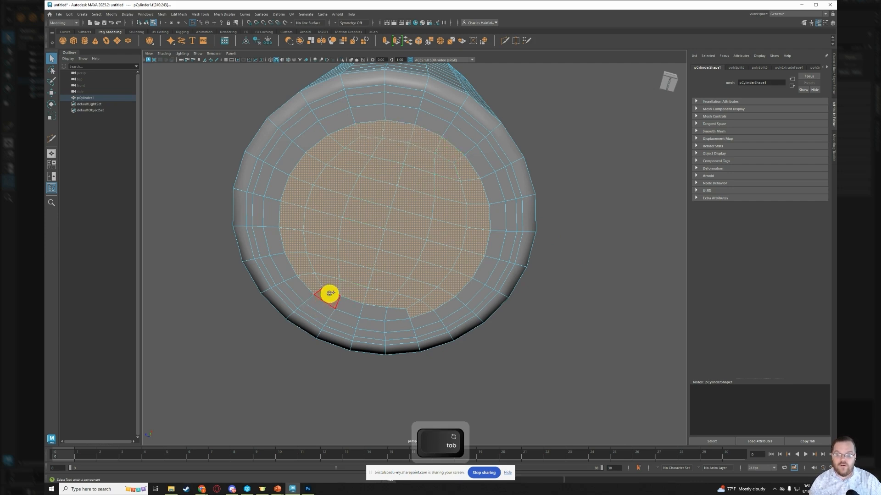
drag(330, 293, 458, 320)
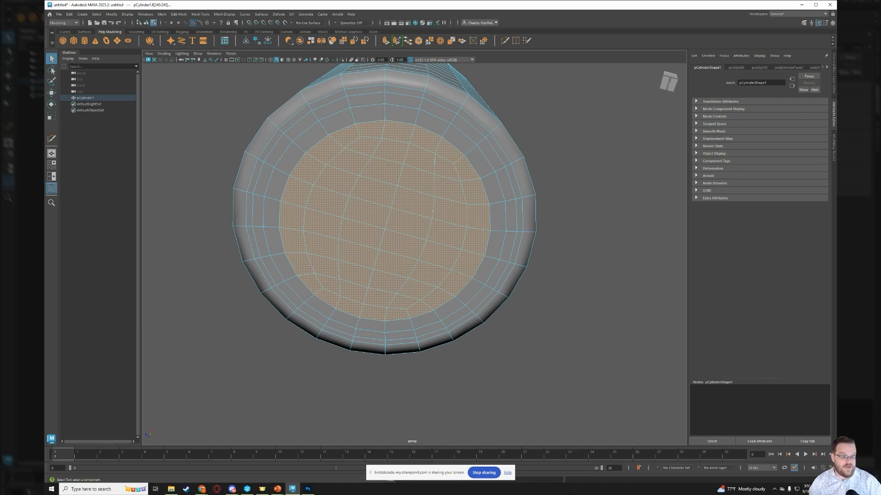
- Extrude the selected circle of underside faces with a Local Translate Z of 0.1
right_click(566, 175)
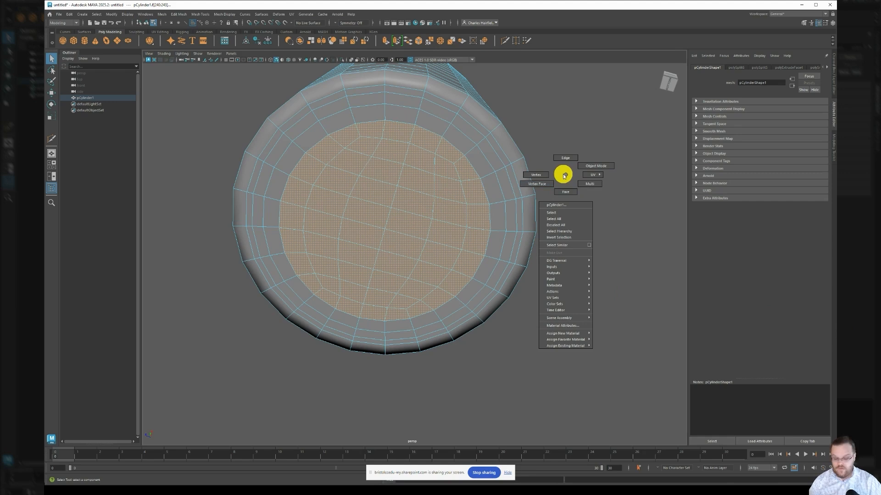
right_drag(564, 176, 563, 176)
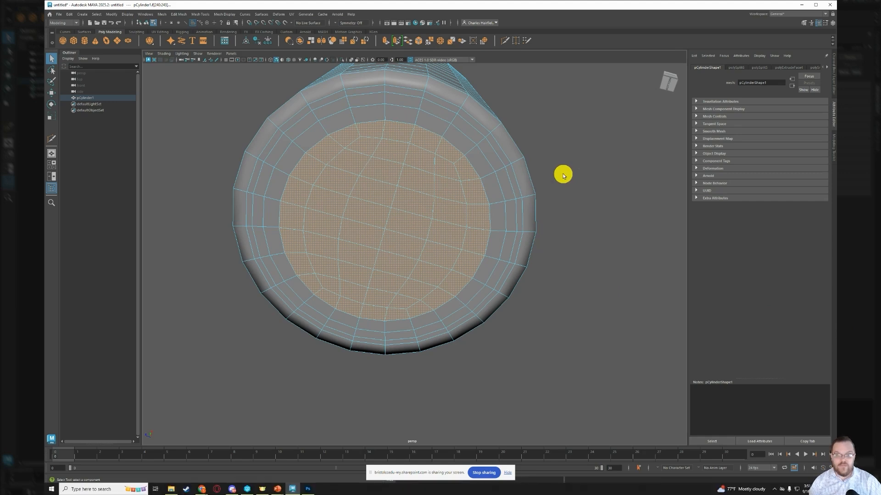
shift+right_click(557, 144)
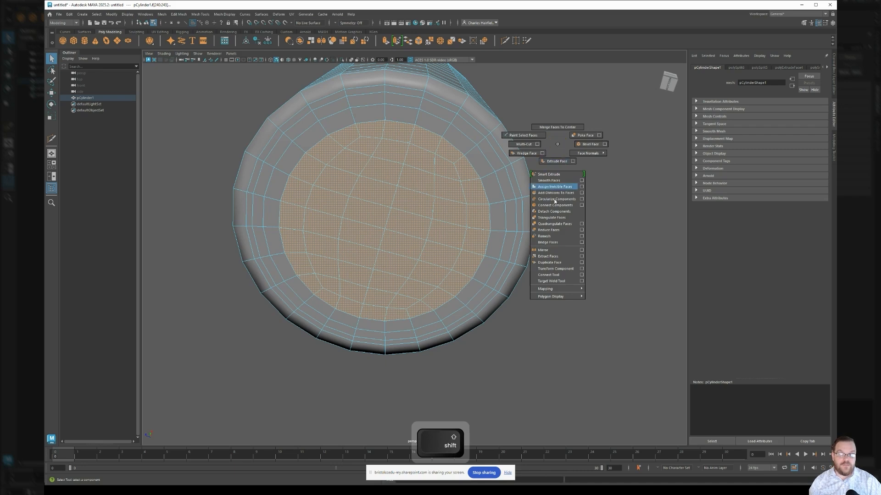
click(550, 163)
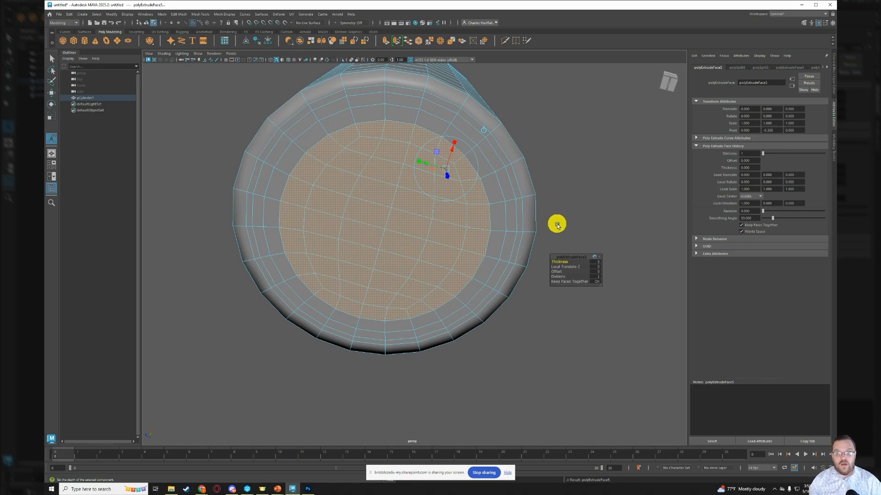
click(596, 268)
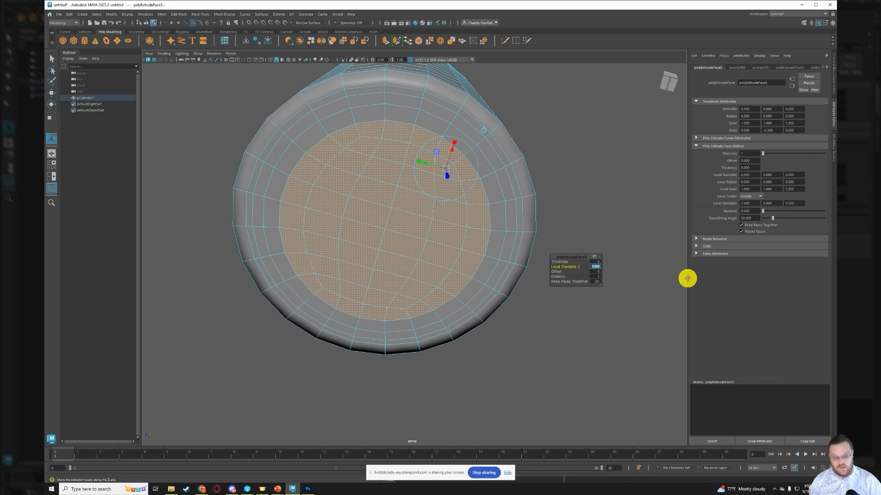
text(-1)
key(Return)
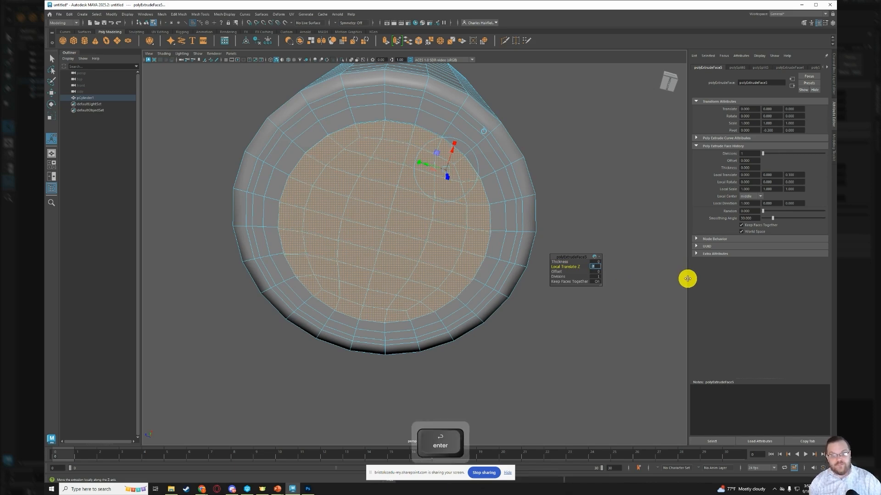
- Set the underside extrusion's Local Translate Z to -0.1 and check the mug in smooth preview
alt+drag(517, 171, 491, 169)
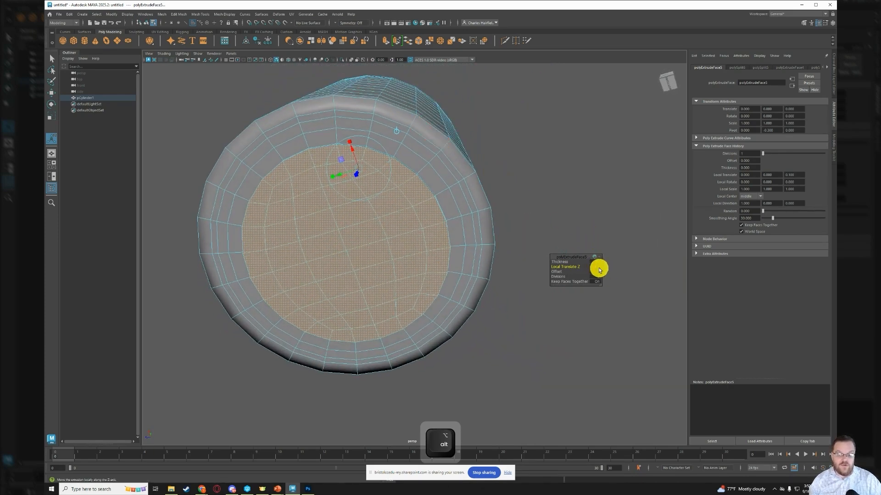
text(-1)
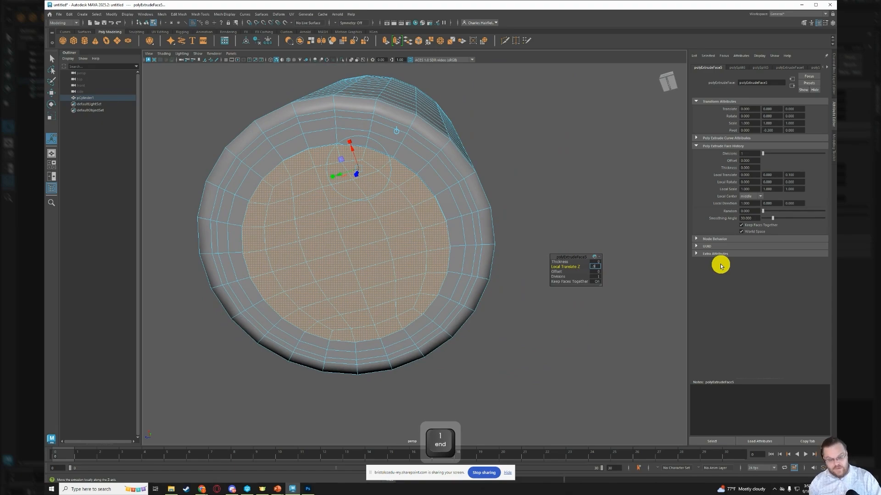
key(BackSpace)
text(.1)
key(Return)
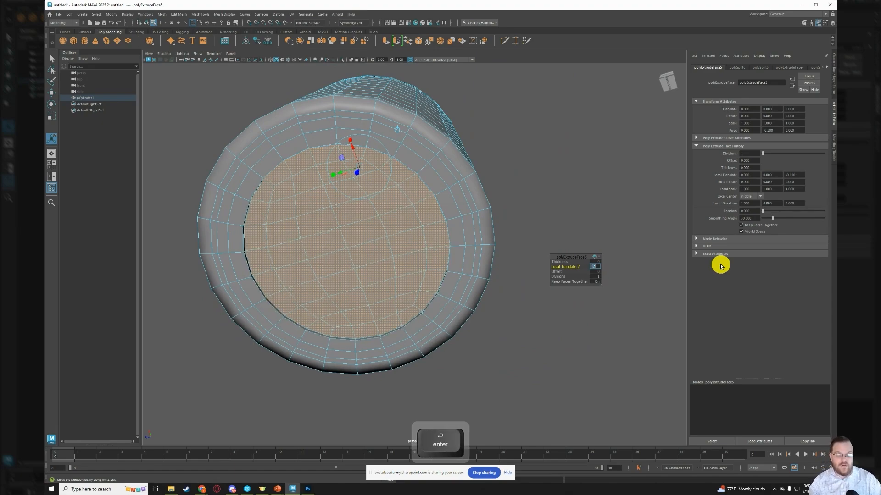
alt+drag(322, 216, 295, 236)
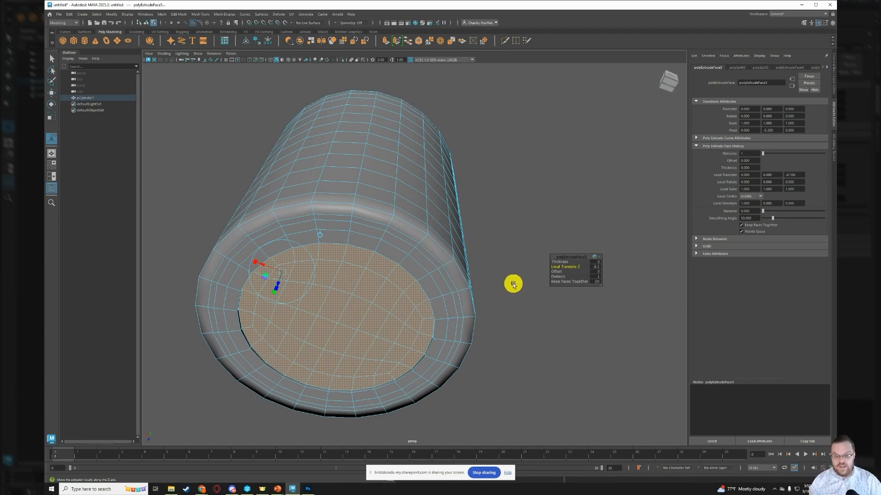
key(3)
alt+drag(506, 352, 508, 335)
alt+drag(360, 229, 397, 313)
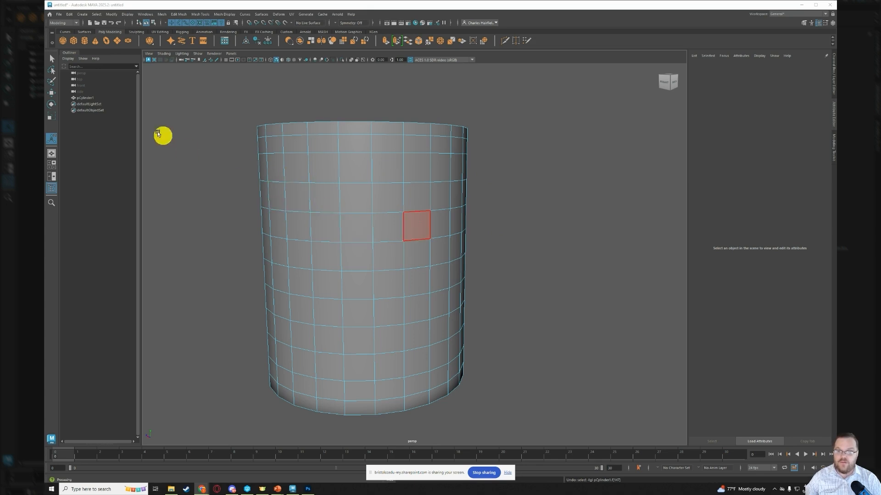
- Create a second polygon cylinder and move it beside the mug at about mid-height
click(86, 42)
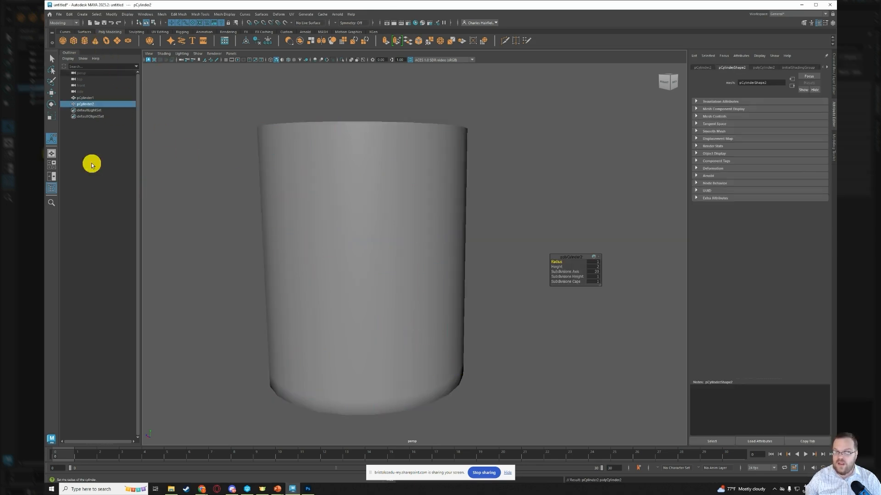
key(w)
drag(361, 368, 482, 393)
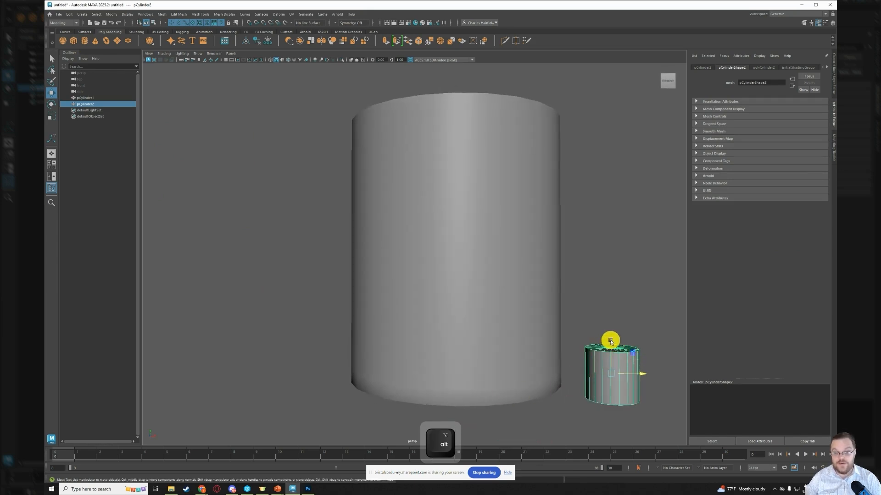
drag(613, 342, 610, 202)
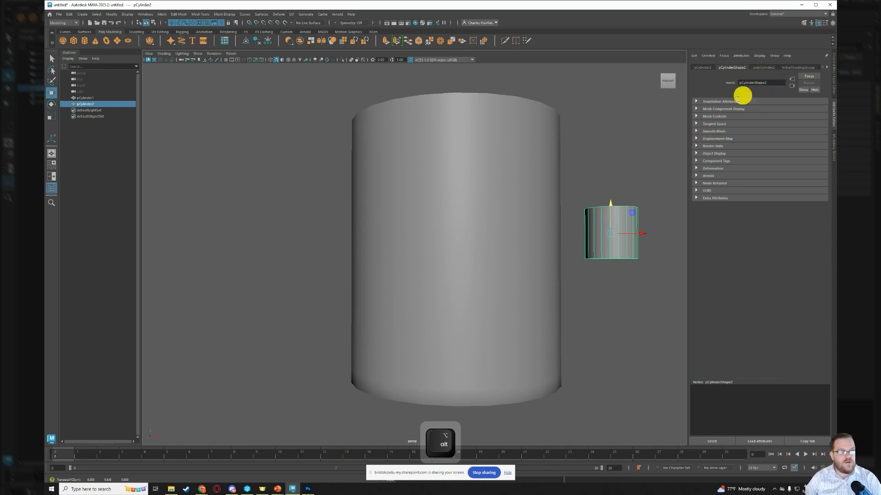
- Set the new cylinder's radius to 0.5 and its height to 10
click(764, 67)
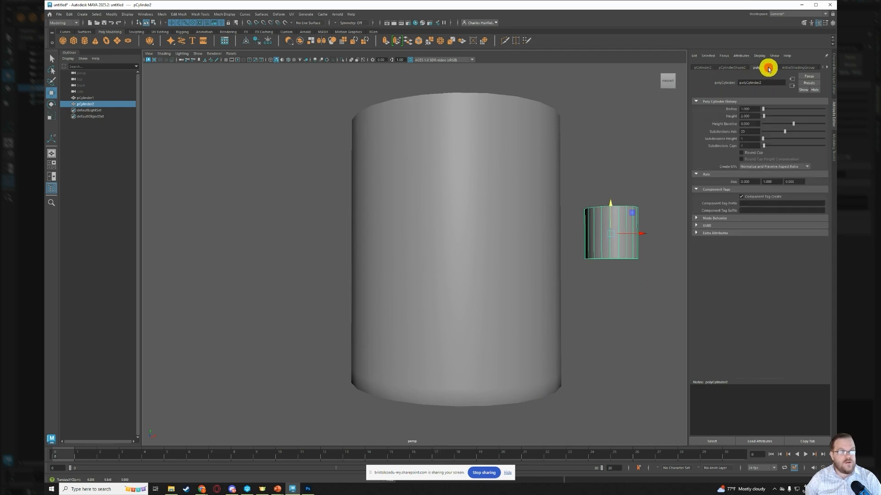
click(748, 109)
text(0.5)
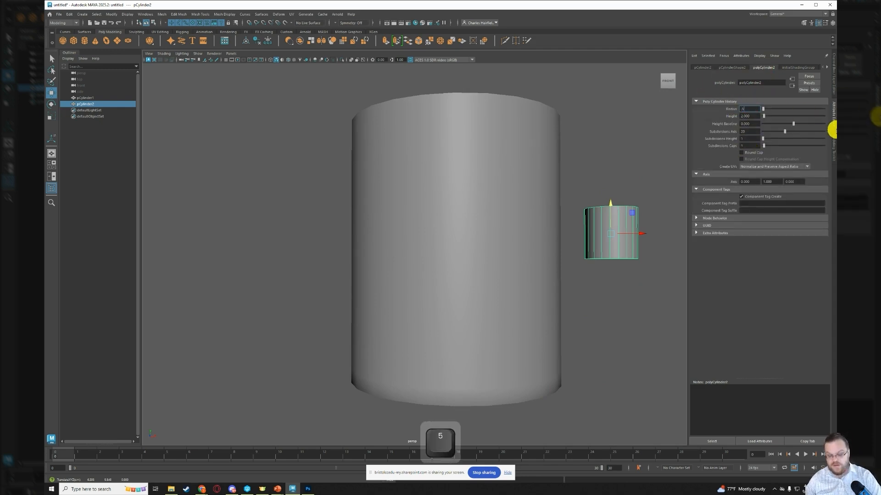
key(Tab)
text(10)
key(Return)
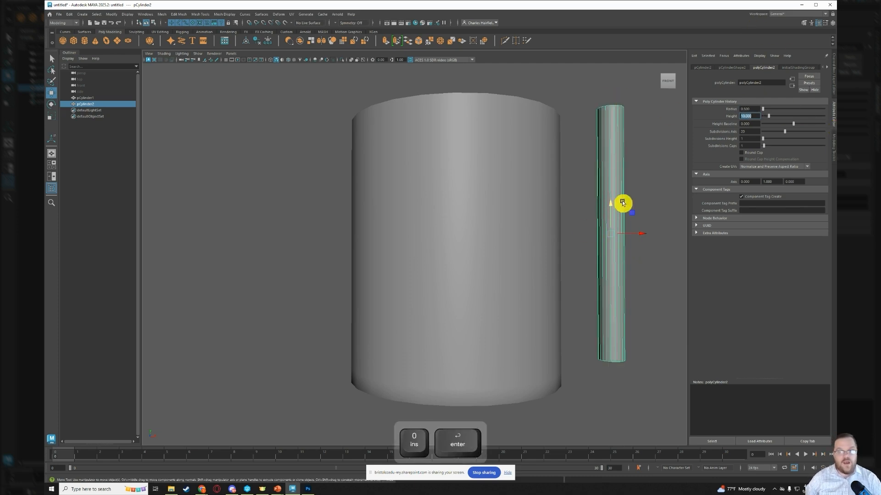
alt+drag(647, 204, 624, 204)
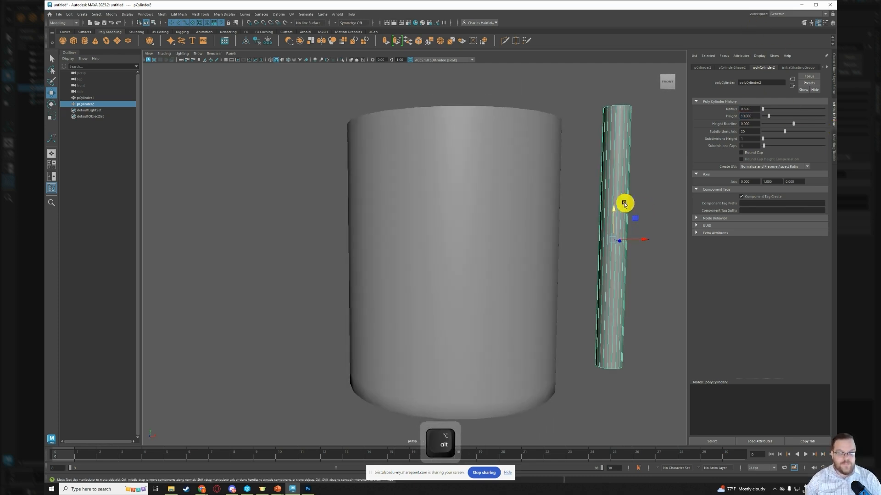
- Set the thin cylinder's Translate X to 7.3 and Translate Y to 4.5
click(702, 68)
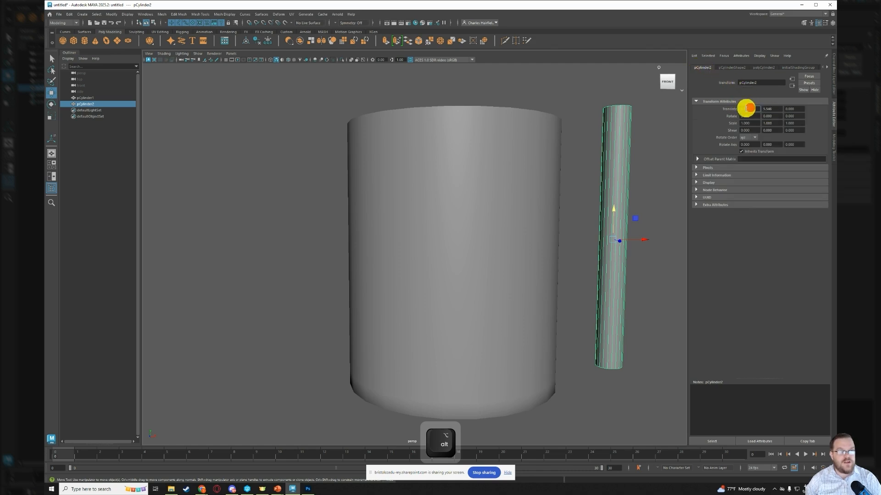
double_click(748, 109)
text(7)
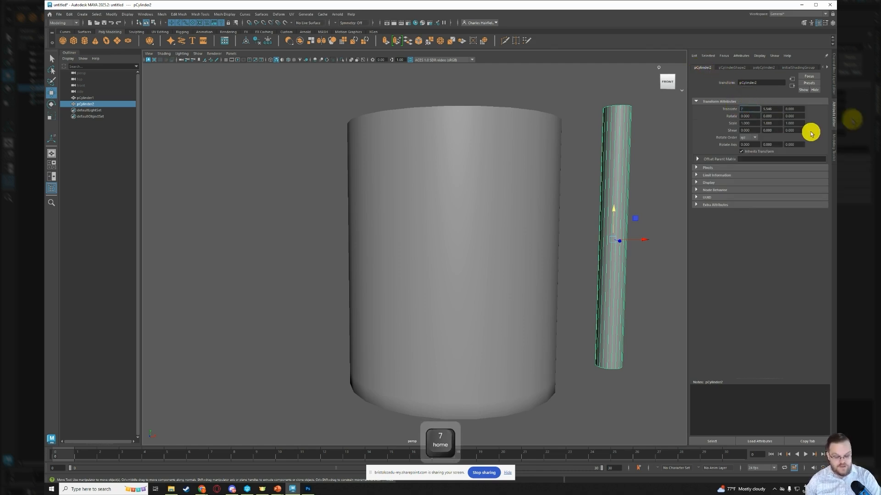
text(.3)
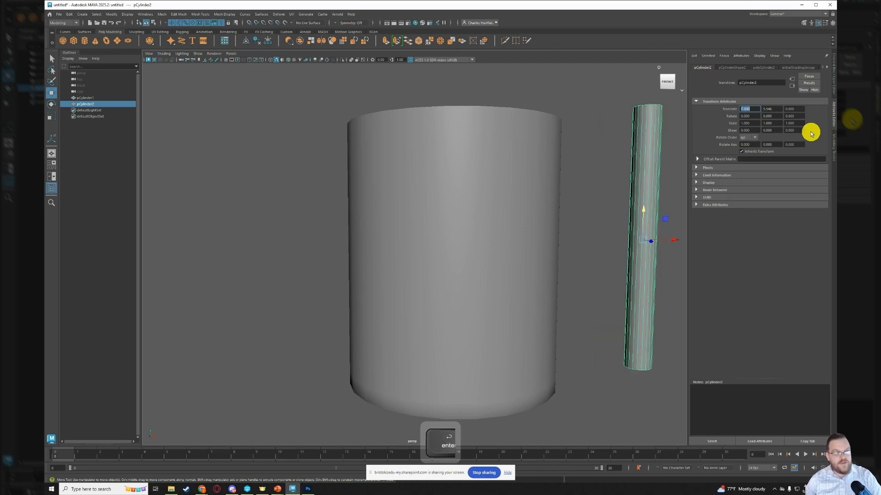
key(Tab)
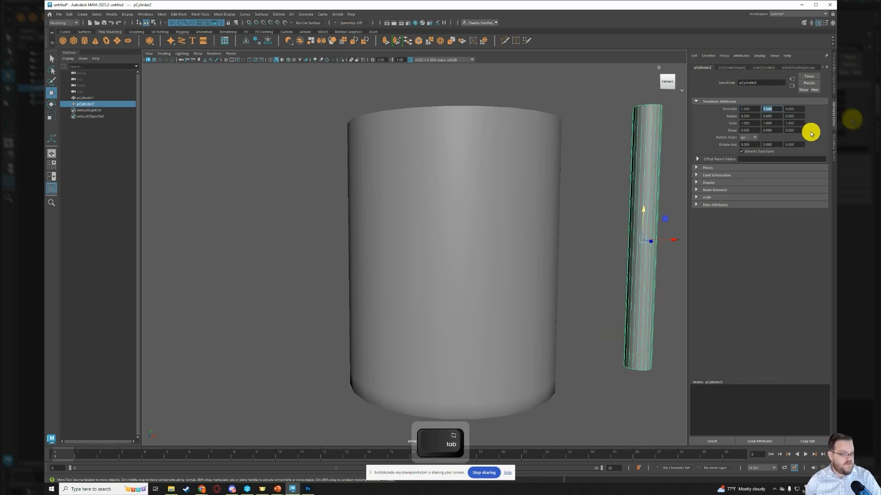
text(4.5)
key(Return)
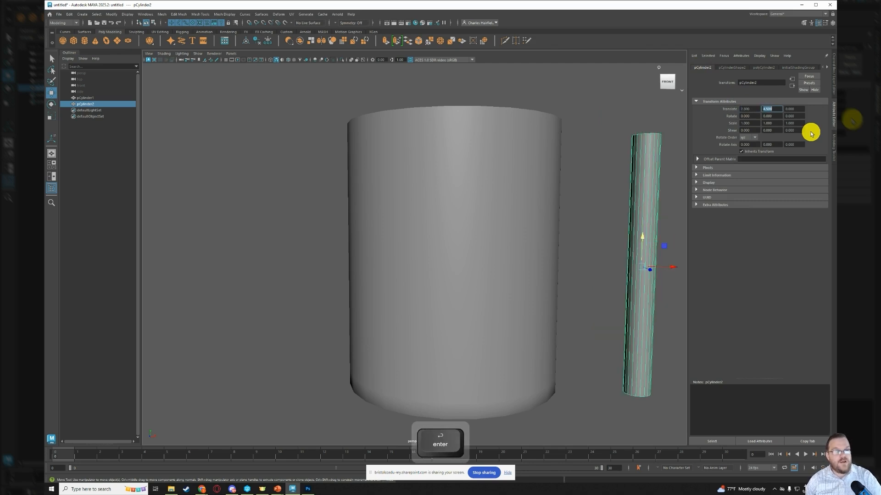
- Set the thin cylinder's height subdivisions to 10
alt+drag(536, 239, 537, 283)
alt+drag(513, 280, 521, 274)
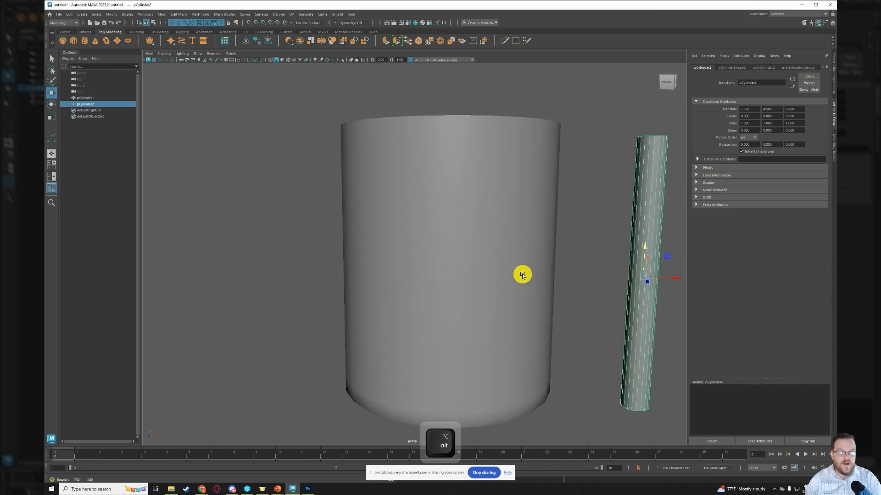
alt+right_drag(558, 226, 580, 247)
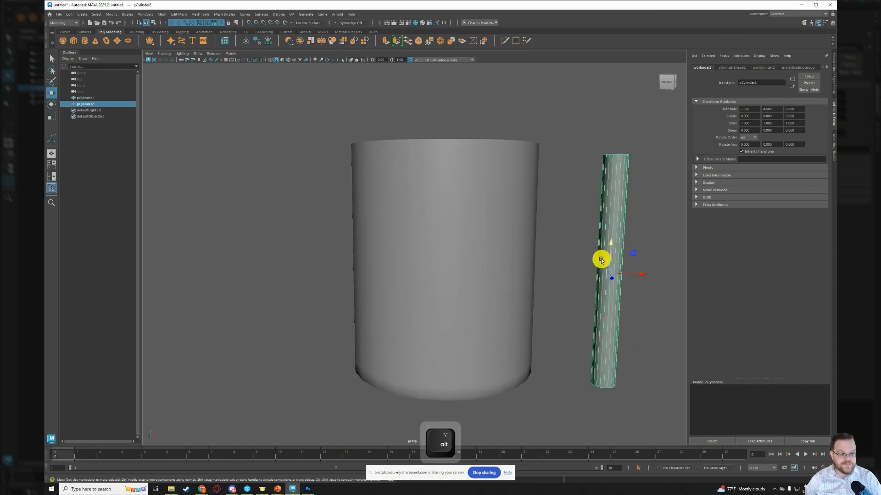
click(763, 68)
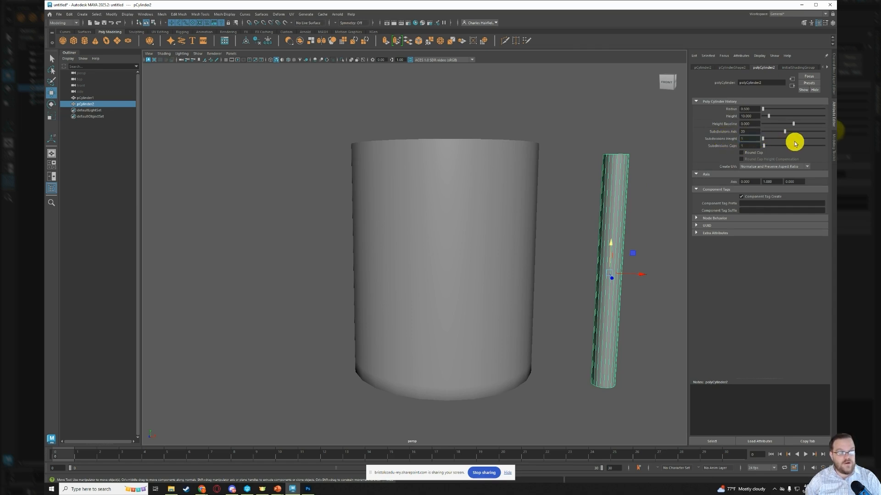
text(0)
key(Return)
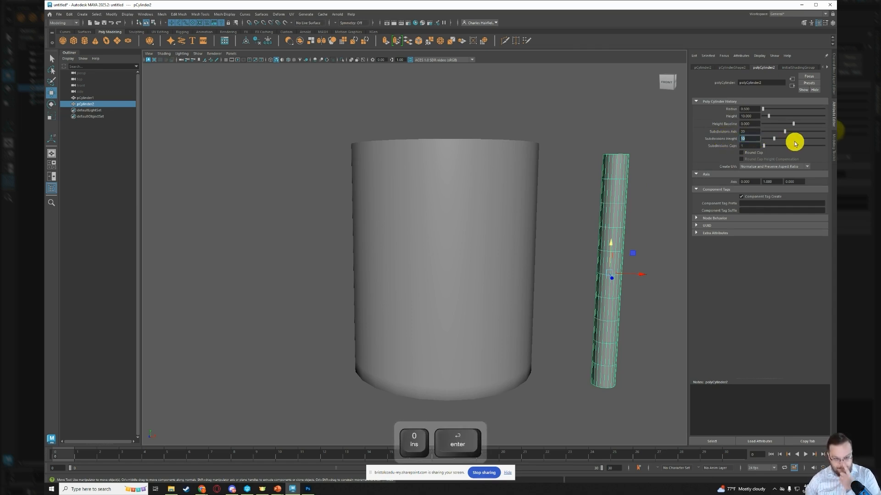
- Try to bend the thin cylinder's upper segments towards the mug by moving and rotating its top faces
click(560, 122)
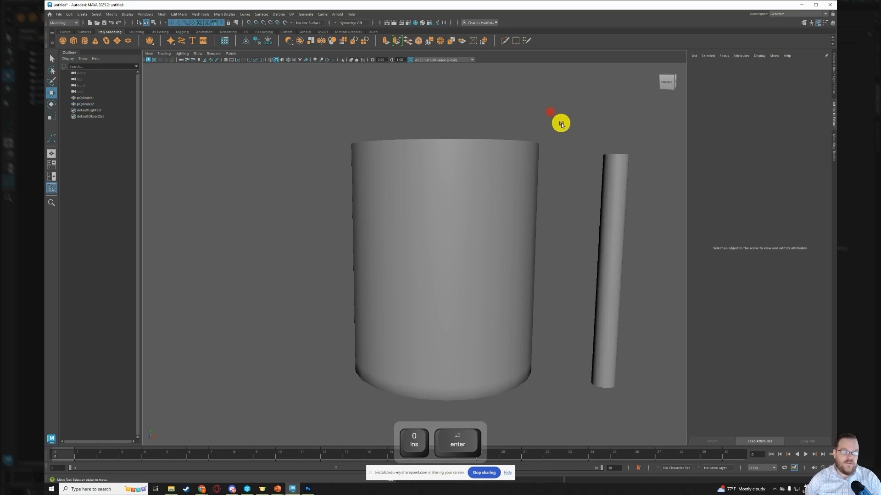
click(607, 169)
right_click(589, 140)
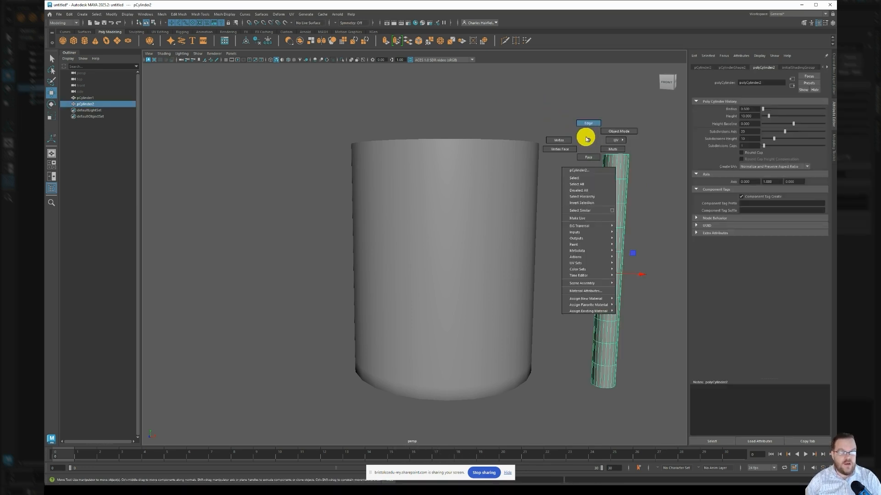
click(588, 157)
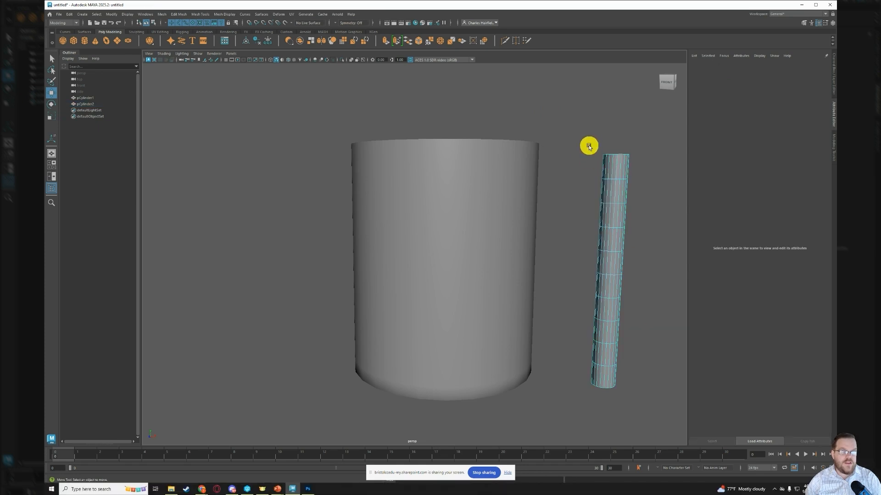
drag(588, 146, 560, 161)
key(e)
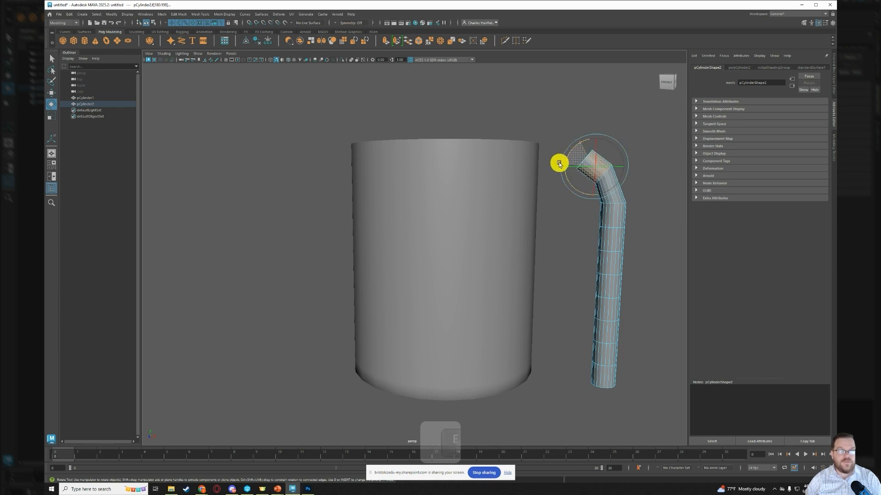
- Try to bend the thin cylinder's lower end towards the mug by moving and rotating its bottom faces
drag(582, 374, 632, 395)
drag(622, 359, 624, 380)
key(w)
key(e)
drag(596, 352, 607, 352)
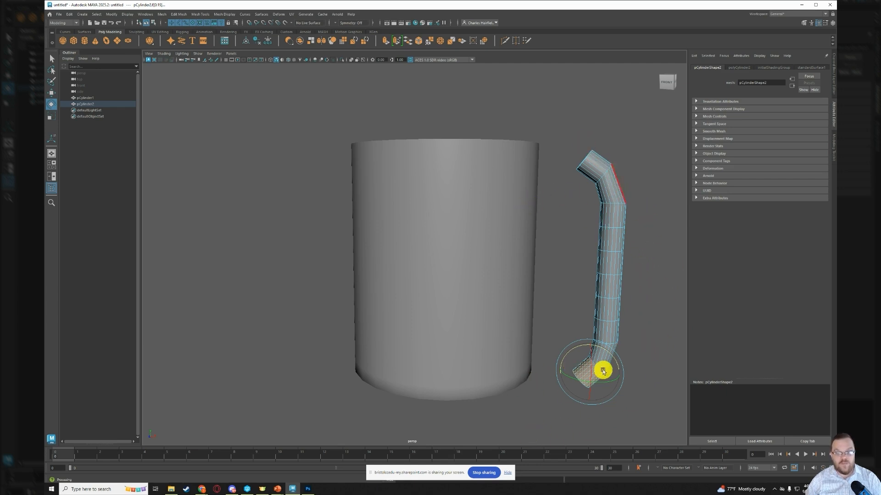
- Undo the bends at both ends of the thin cylinder
key(ctrl+z)
key(ctrl+z)
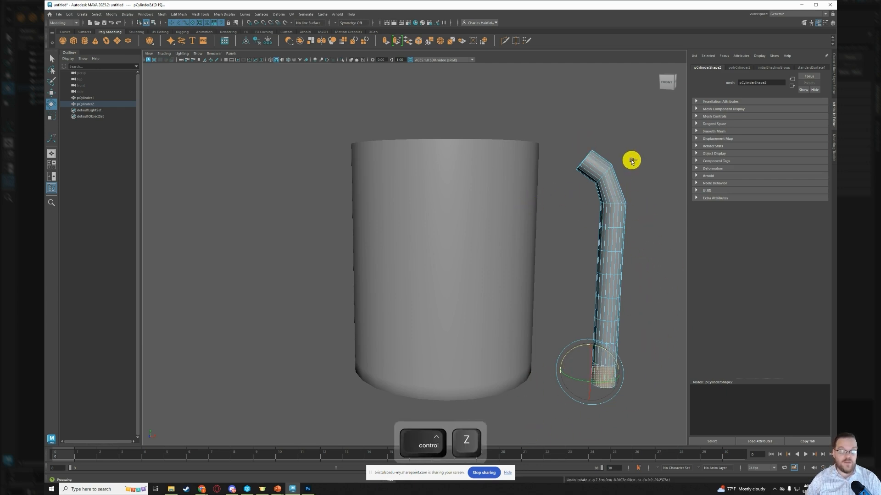
key(ctrl+z)
key(ctrl+z)
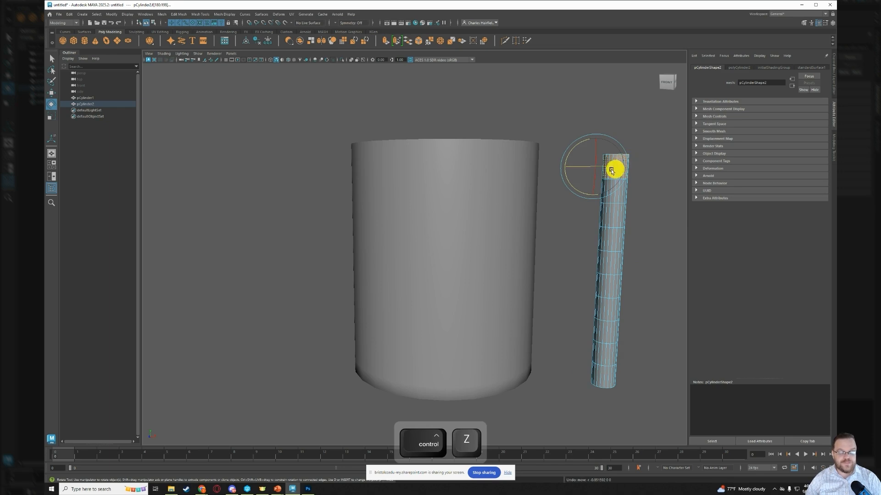
key(w)
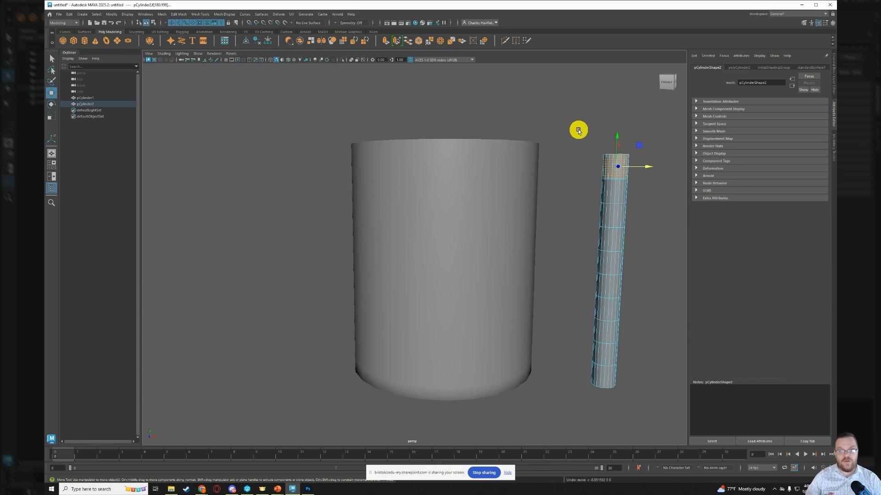
- Delete all faces of the thin cylinder and remove its leftover object from the scene
drag(577, 130, 645, 415)
key(Delete)
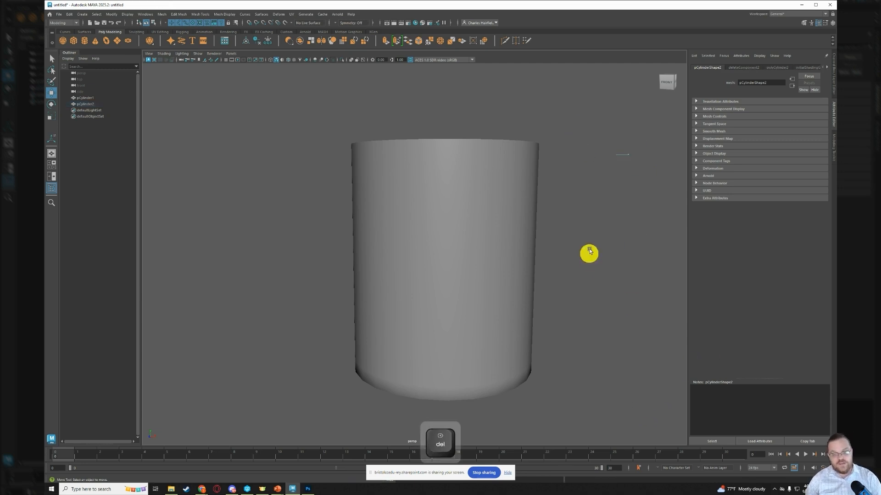
drag(605, 151, 639, 181)
key(Delete)
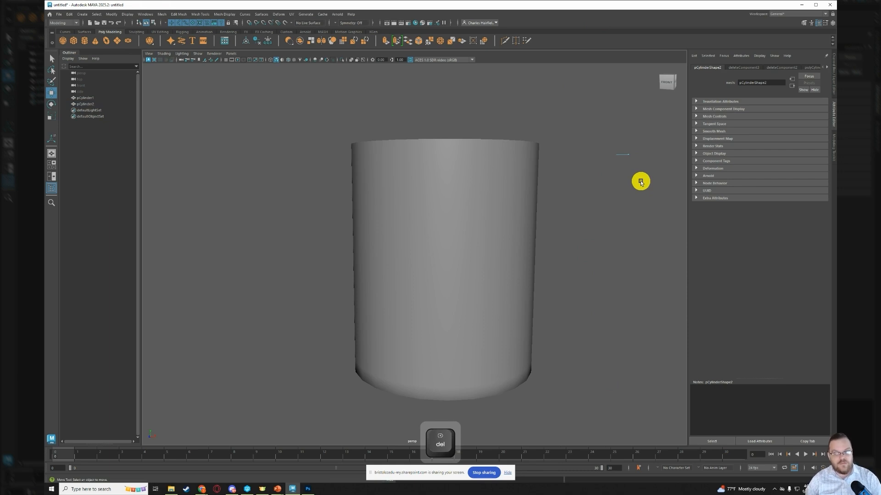
click(88, 104)
key(Delete)
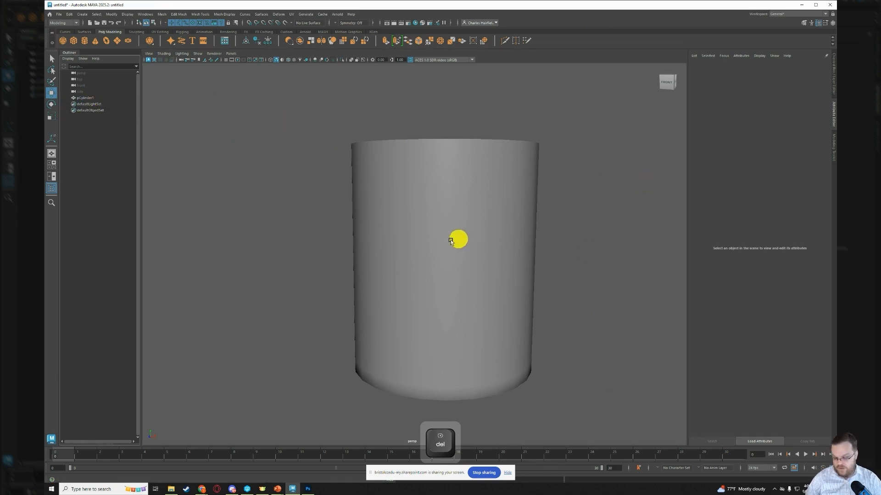
- Select a two-by-two block of faces on the mug's outer wall just below the rim
mouse_move(635, 174)
right_down()
mouse_move(651, 177)
mouse_move(644, 181)
right_up()
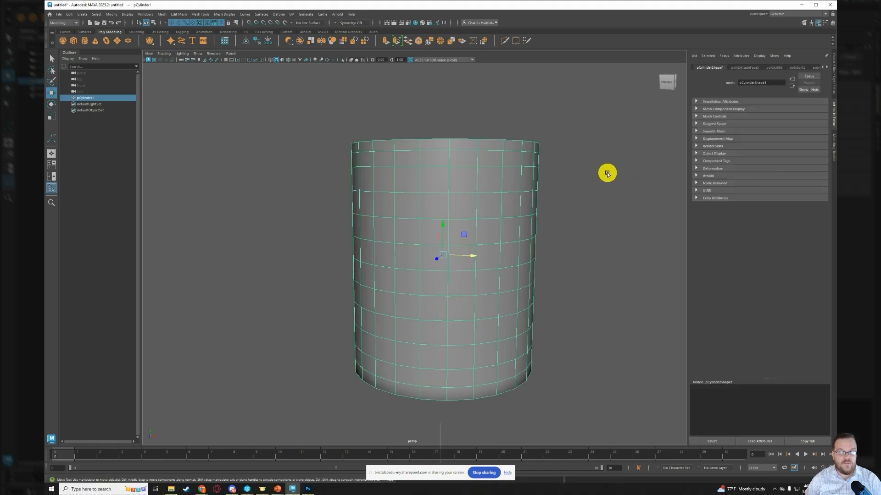
right_drag(573, 161, 580, 165)
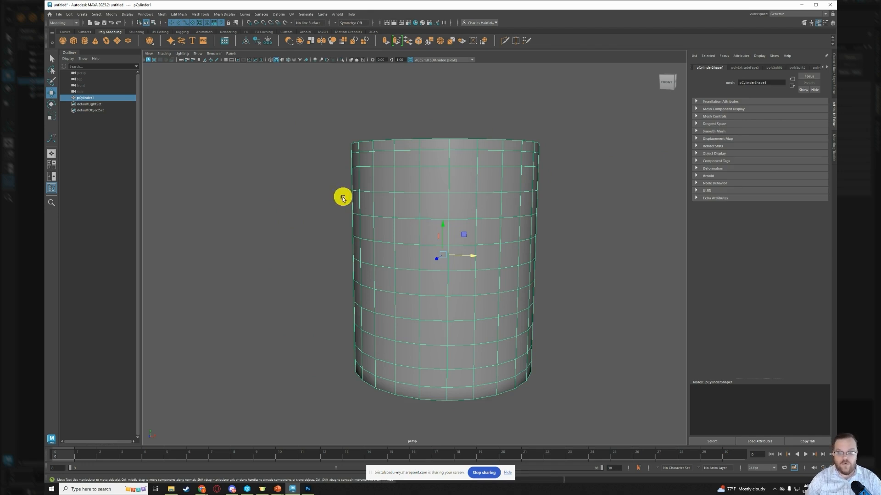
alt+drag(320, 217, 356, 225)
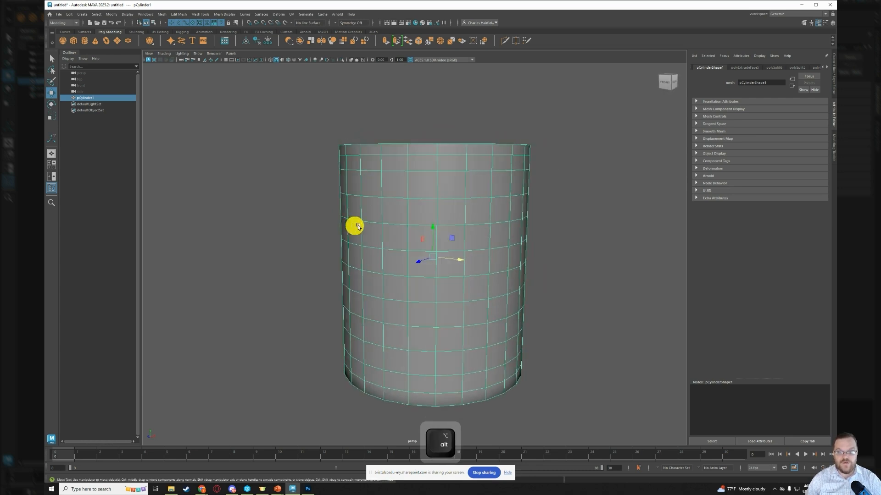
shift+click(427, 182)
shift+click(432, 198)
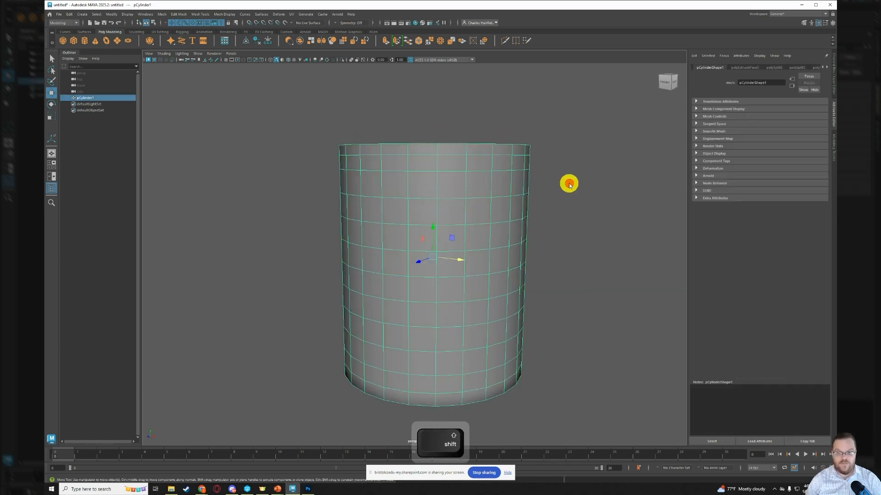
right_drag(569, 183, 572, 203)
click(420, 187)
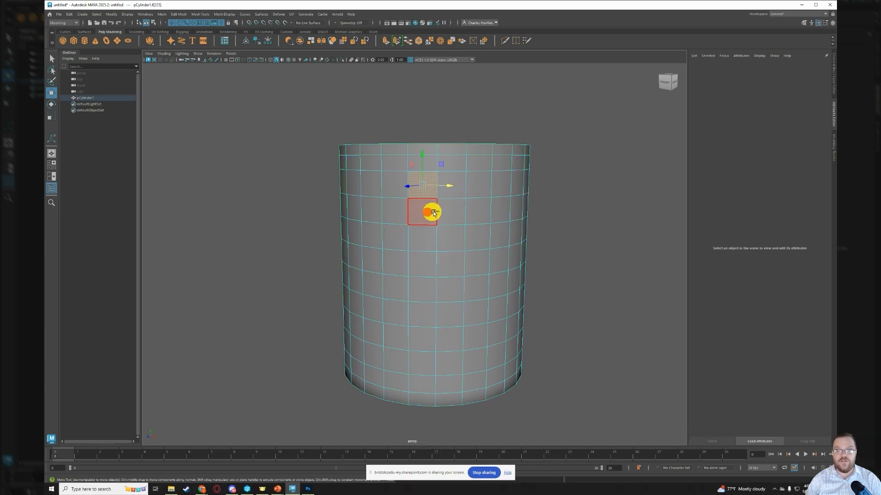
shift+click(427, 213)
shift+click(447, 211)
shift+click(450, 187)
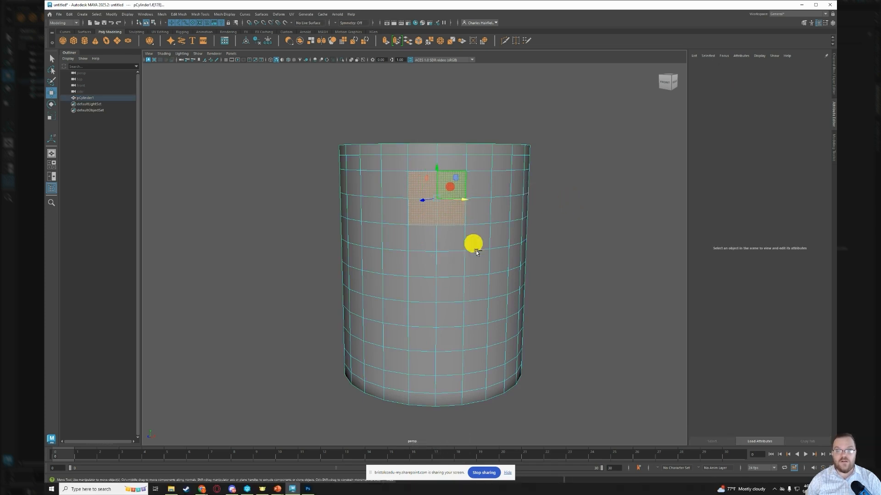
- Add a matching two-by-two block of faces near the mug's base to the selection and circularize both blocks
shift+click(429, 334)
shift+click(425, 362)
shift+click(447, 362)
shift+click(446, 342)
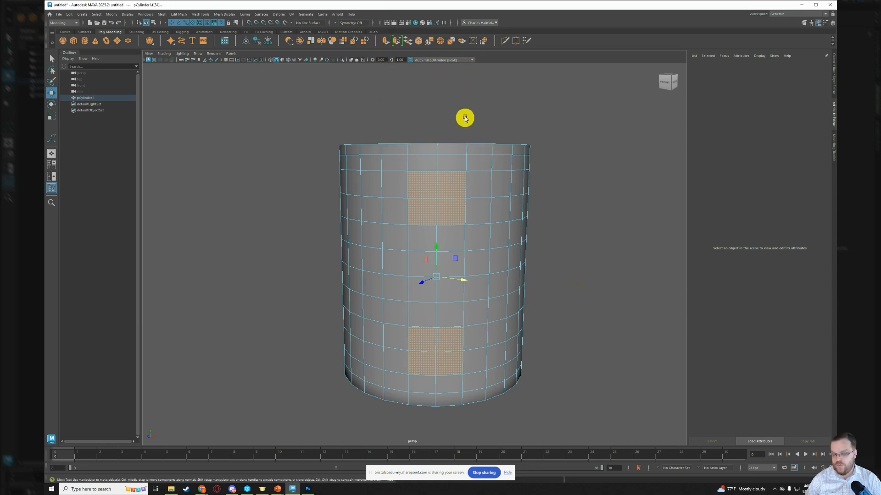
shift+right_click(478, 102)
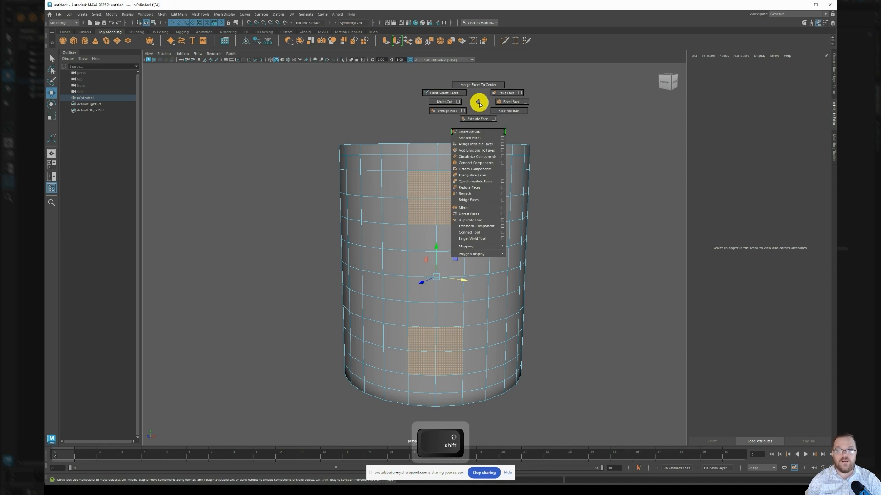
click(482, 158)
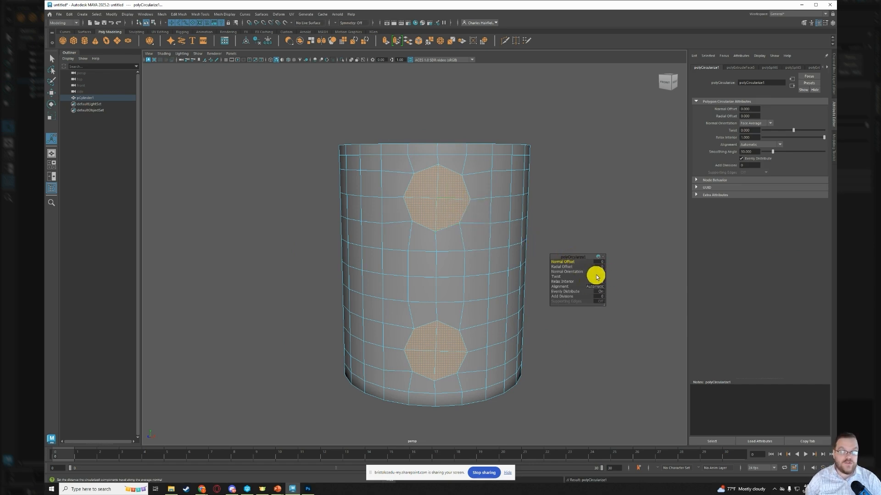
- Set the circularized faces' Twist to 2.2 and their Alignment to Surface (average)
click(562, 277)
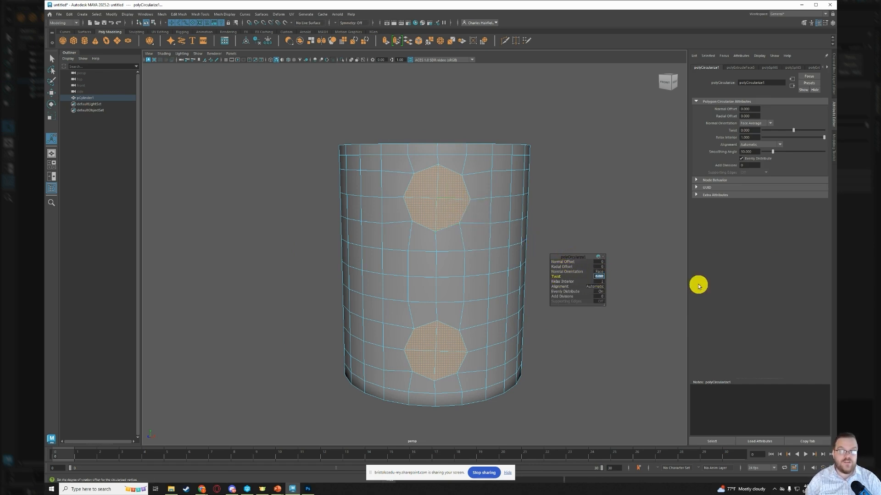
text(22)
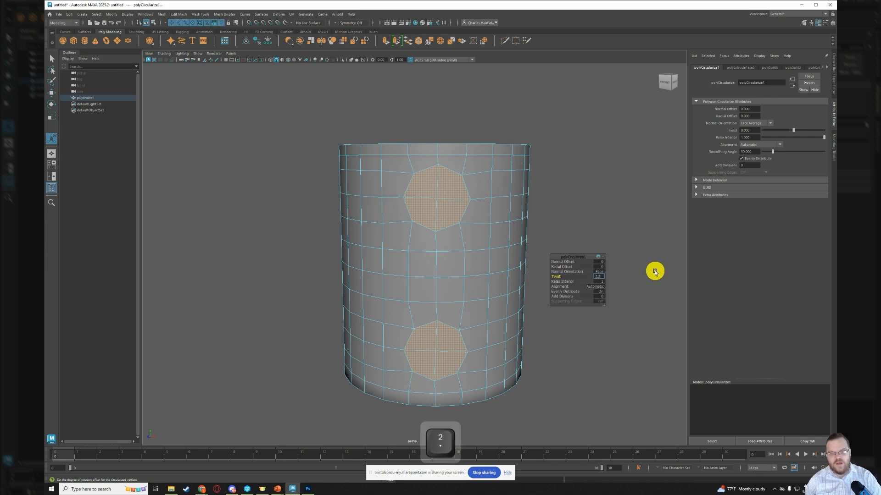
key(Return)
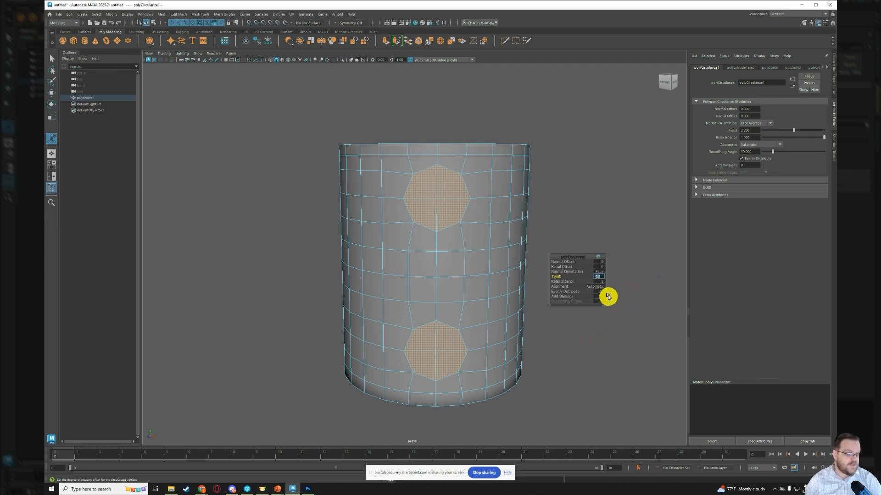
mouse_move(529, 320)
alt+mouse_down()
mouse_move(565, 334)
mouse_move(594, 367)
mouse_move(543, 347)
mouse_move(584, 329)
mouse_move(582, 318)
mouse_move(525, 329)
alt+mouse_up()
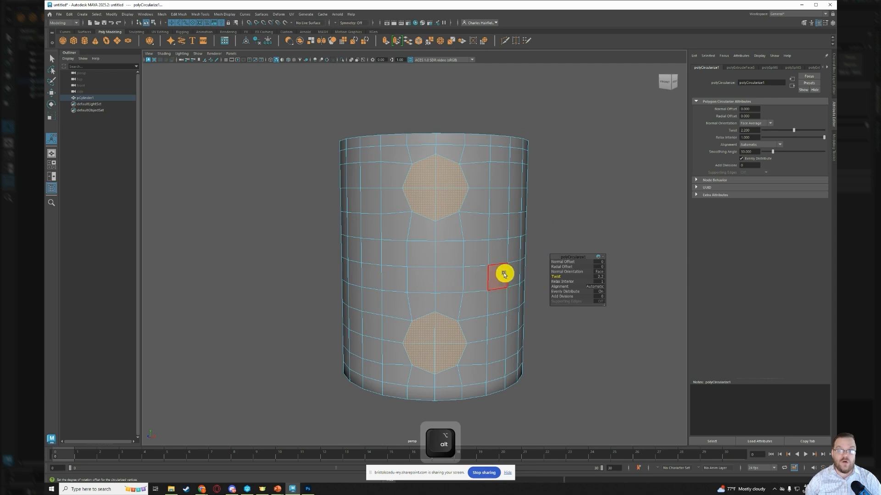
alt+drag(504, 274, 481, 280)
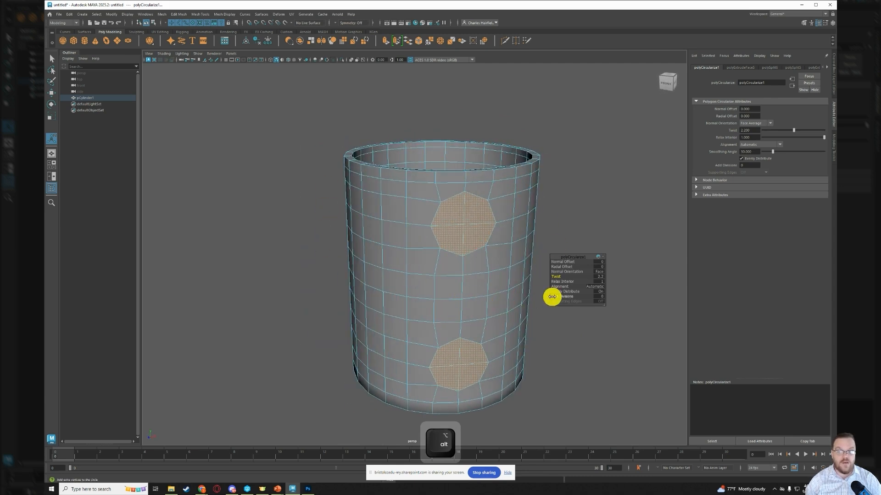
click(597, 288)
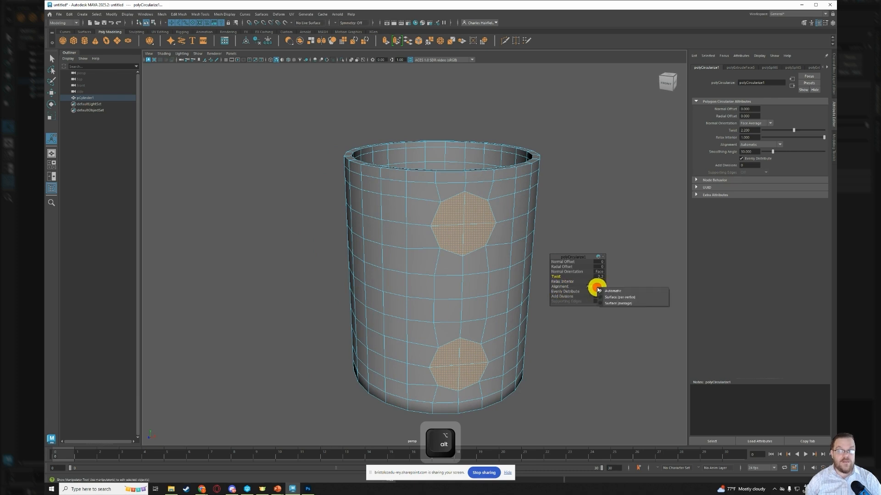
click(646, 304)
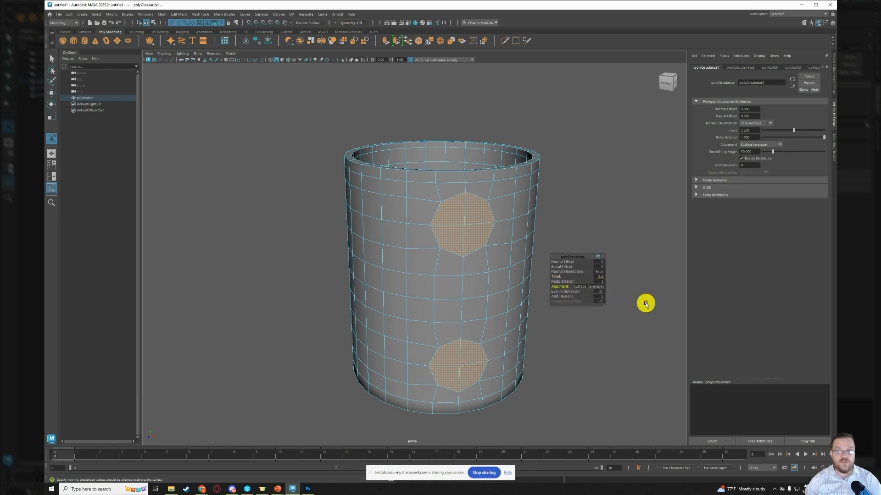
- Delete the two circularized face groups to open an upper and a lower hole in the mug's outer wall
mouse_move(511, 352)
alt+mouse_down()
mouse_move(569, 345)
mouse_move(527, 331)
mouse_move(452, 333)
mouse_move(500, 349)
mouse_move(512, 343)
alt+mouse_up()
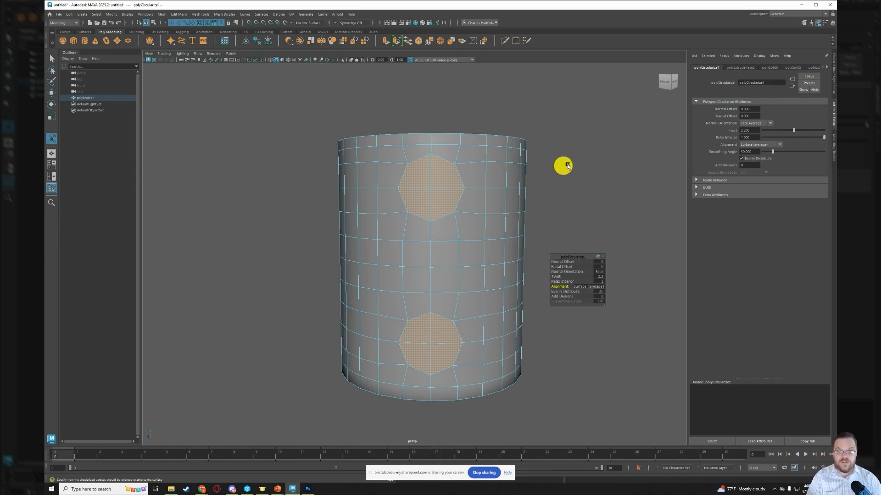
key(Delete)
alt+drag(566, 297, 581, 351)
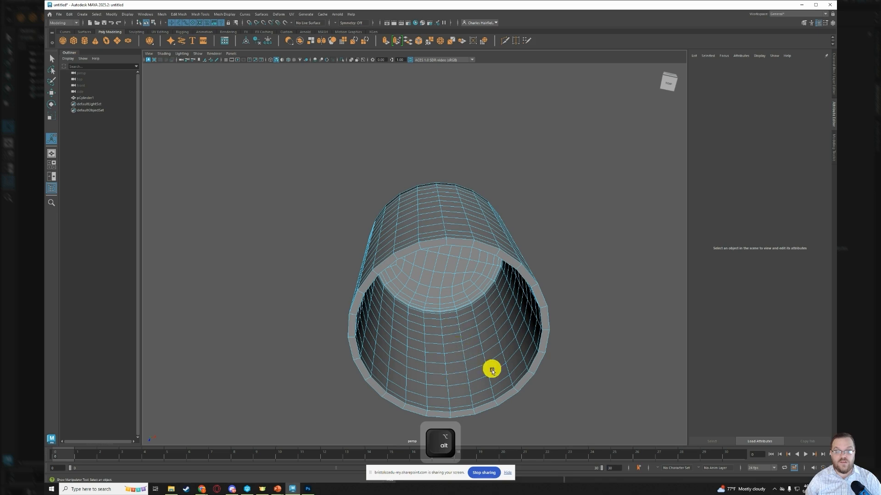
alt+drag(492, 370, 541, 354)
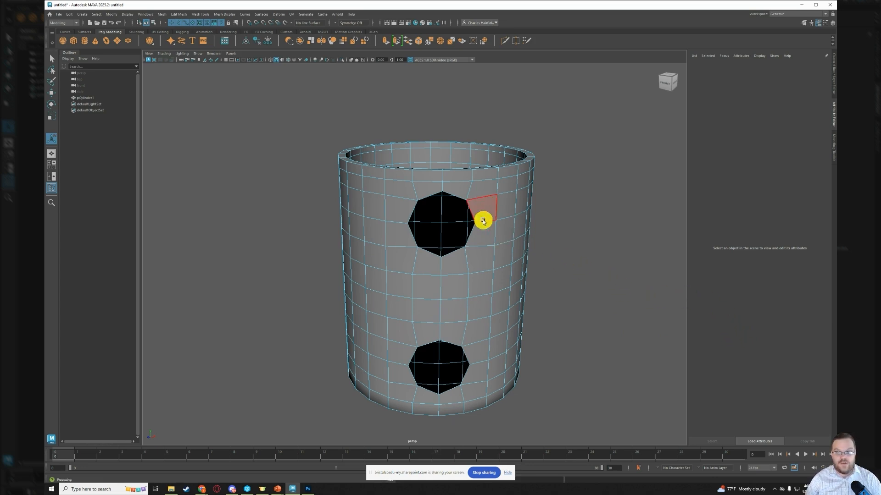
- Extrude the border edge loop of the upper hole and scale it slightly inward
right_click(603, 223)
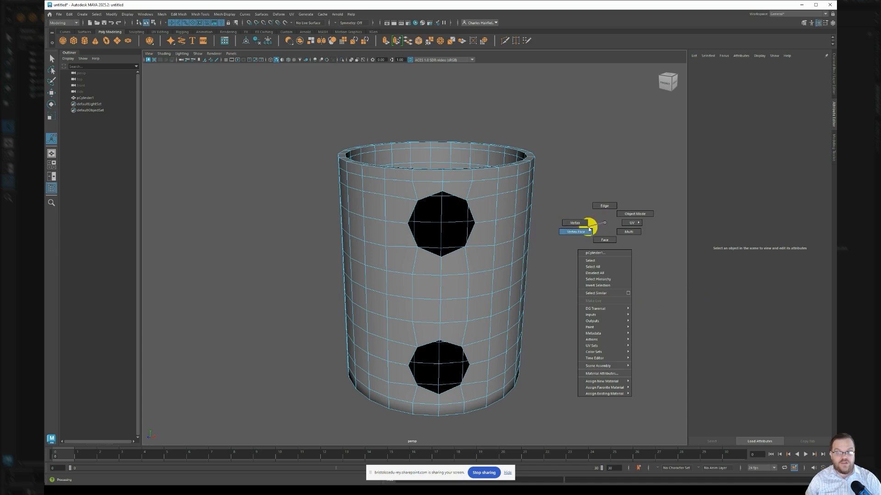
right_drag(588, 228, 607, 208)
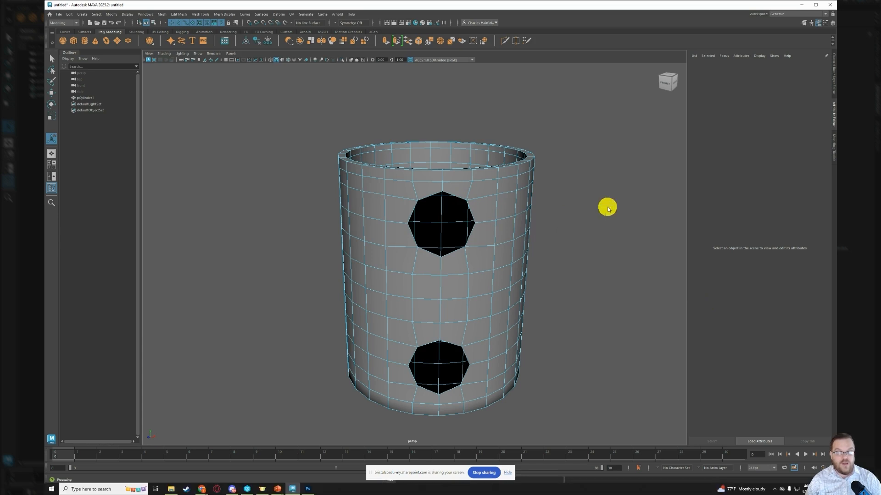
click(454, 195)
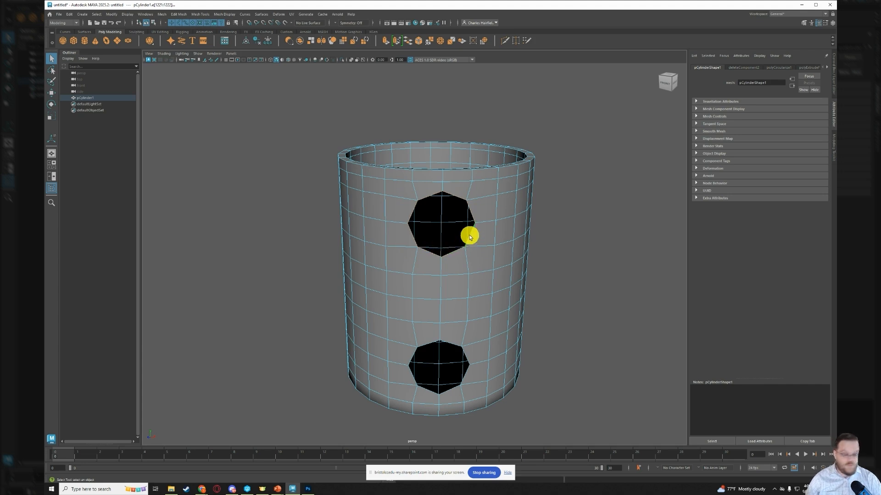
key(ctrl+e)
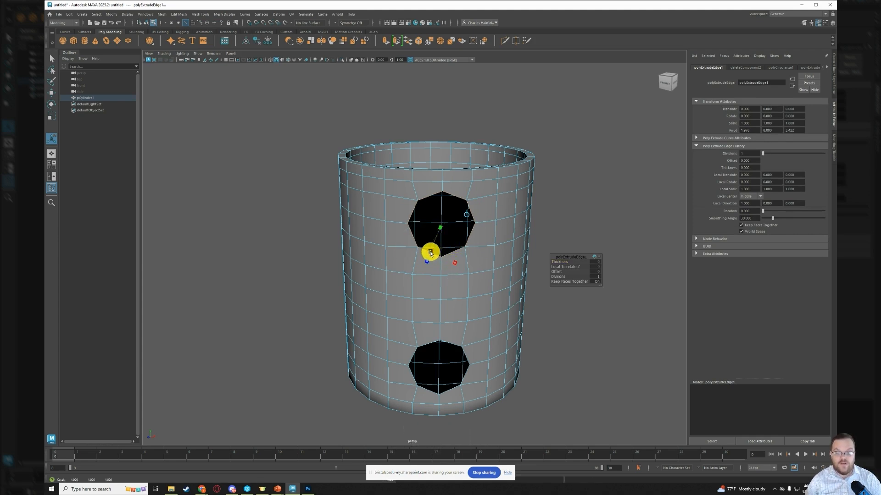
drag(433, 250, 415, 262)
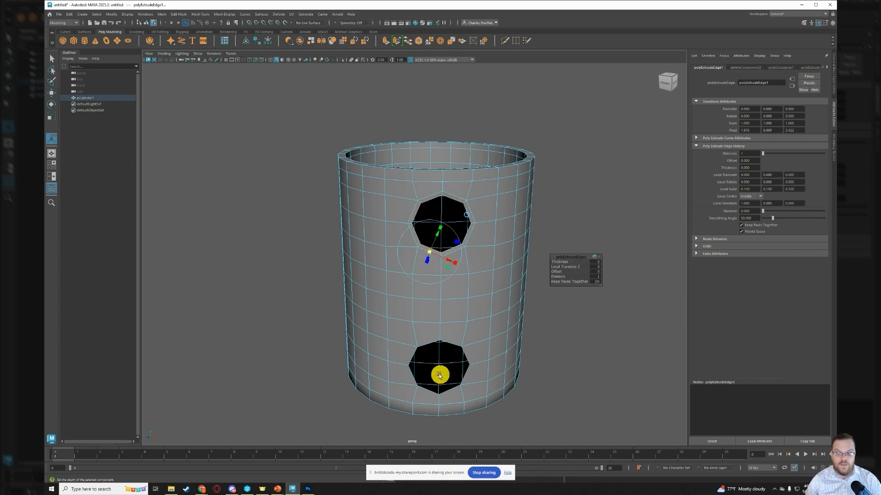
- Extrude the border edge loop of the mug's lower hole and scale the inner loops of both holes further inward
double_click(446, 344)
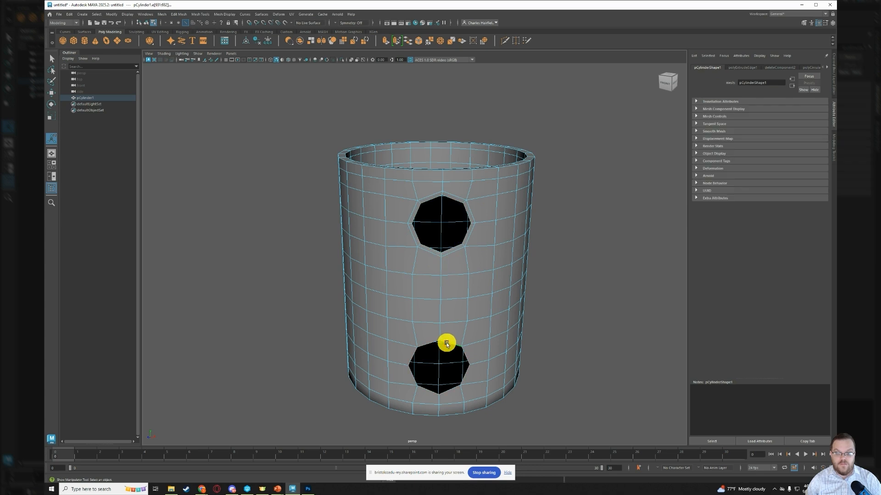
key(ctrl+e)
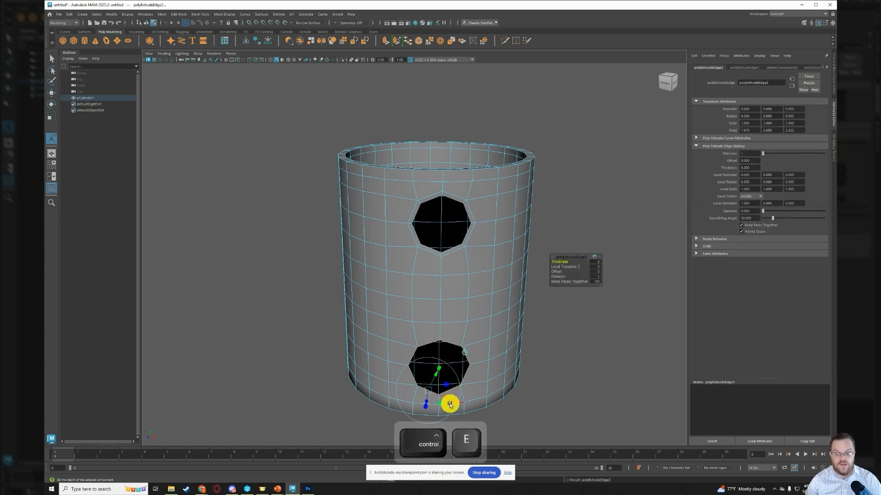
drag(452, 403, 413, 401)
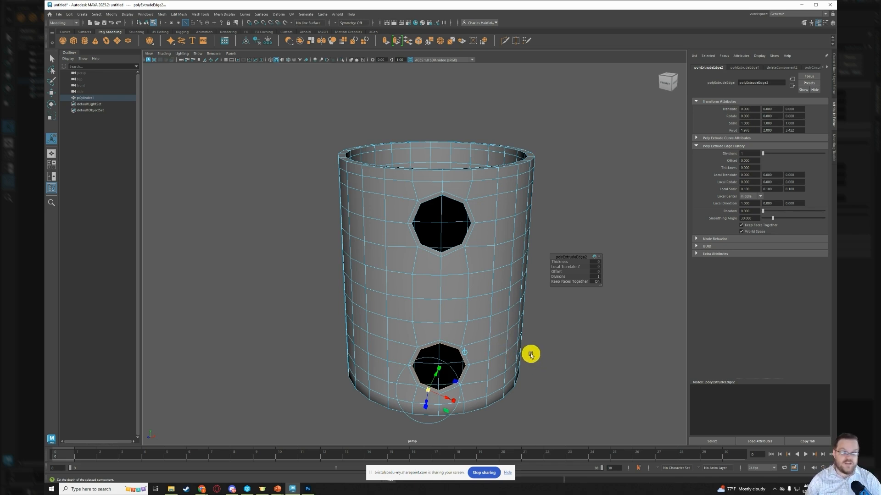
key(r)
drag(439, 369, 436, 371)
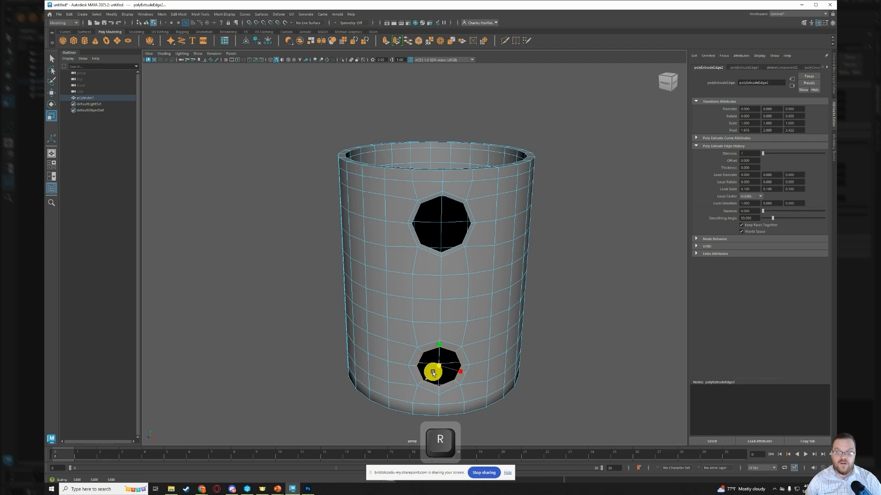
double_click(433, 250)
drag(440, 224, 436, 234)
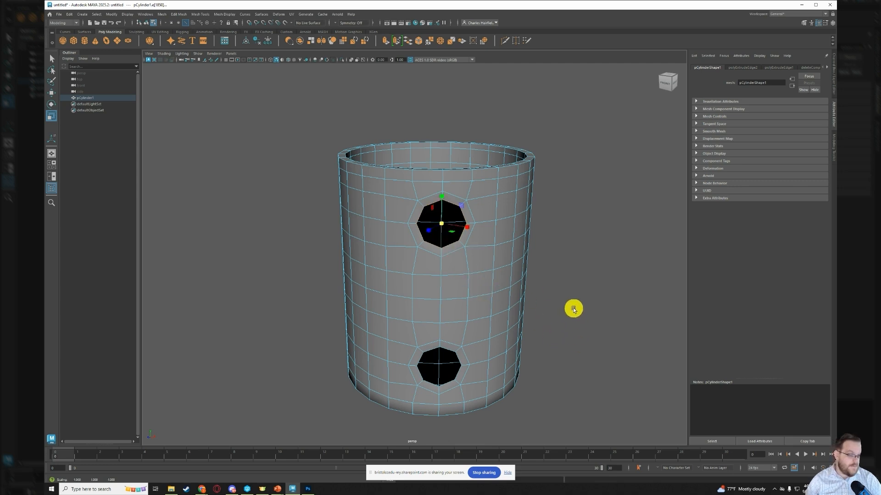
- Select the border edge loops of both holes and bridge them with a 10-division curved bridge to form the handle
key(ctrl+z)
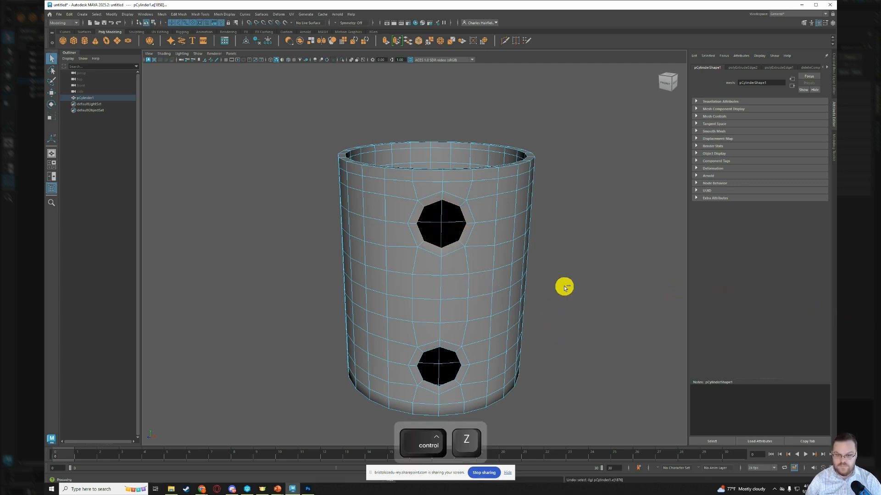
key(ctrl+z)
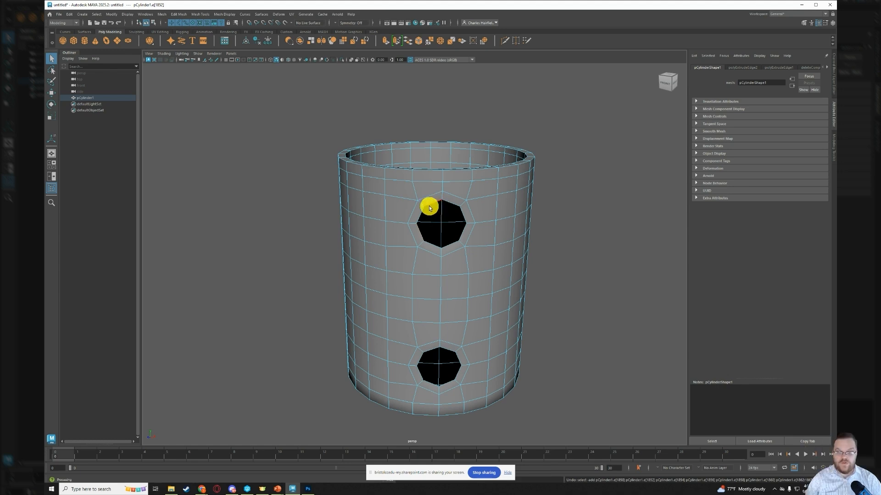
double_click(434, 203)
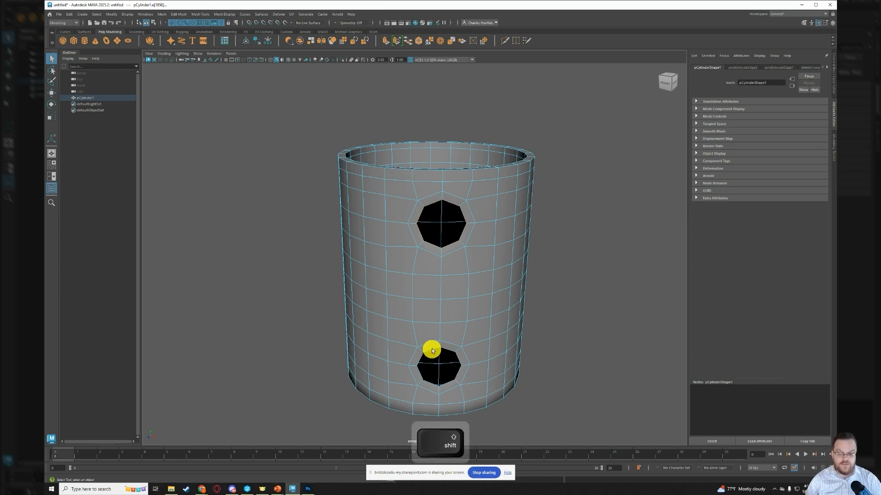
click(180, 14)
click(186, 44)
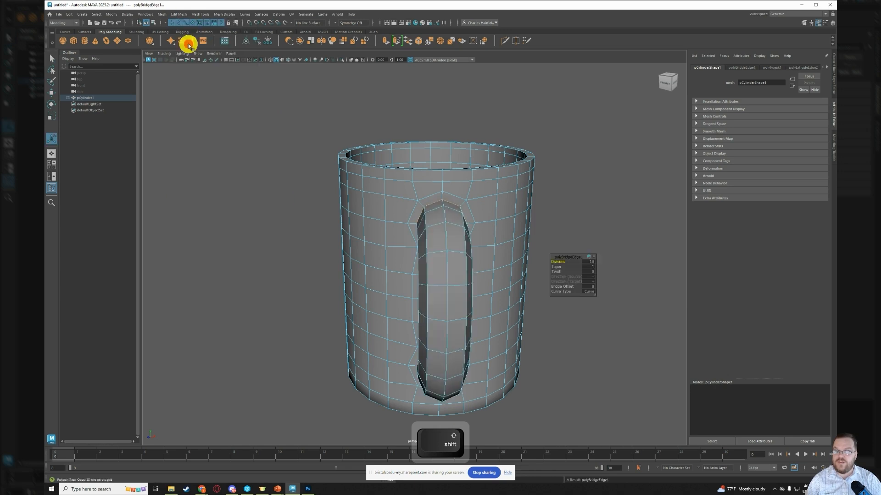
alt+drag(368, 275, 443, 258)
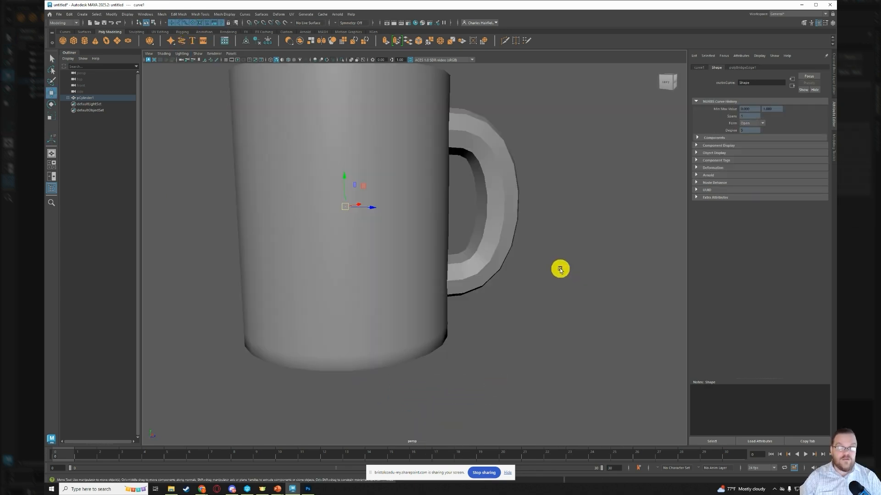
mouse_move(560, 269)
alt+mouse_down()
mouse_move(537, 271)
mouse_move(547, 274)
alt+mouse_up()
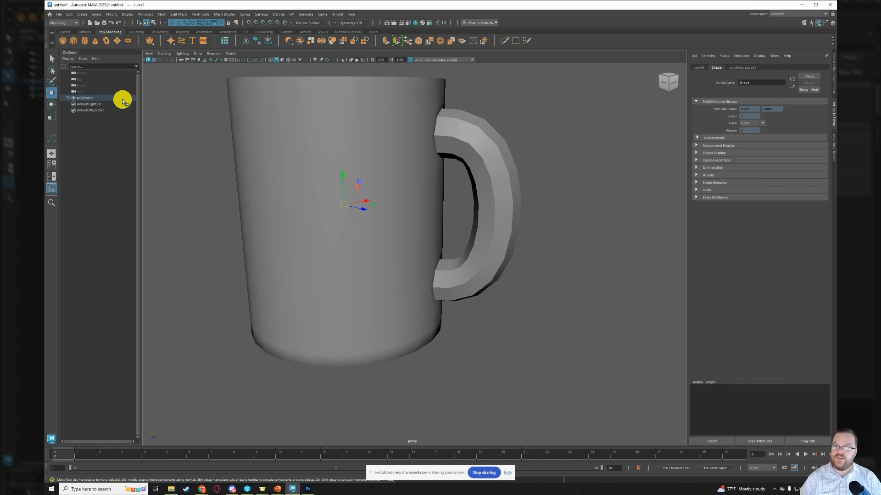
- Show the mug in wireframe and raise the two upper control vertices of the handle's bridge curve
click(68, 98)
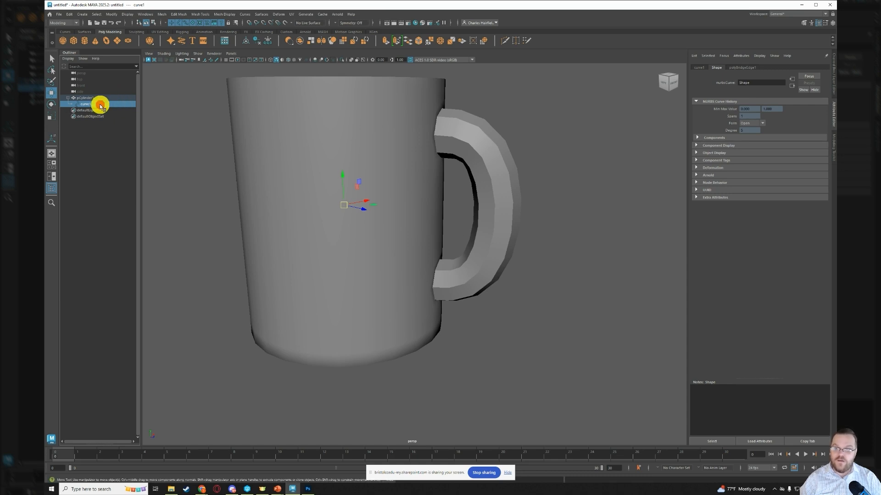
key(4)
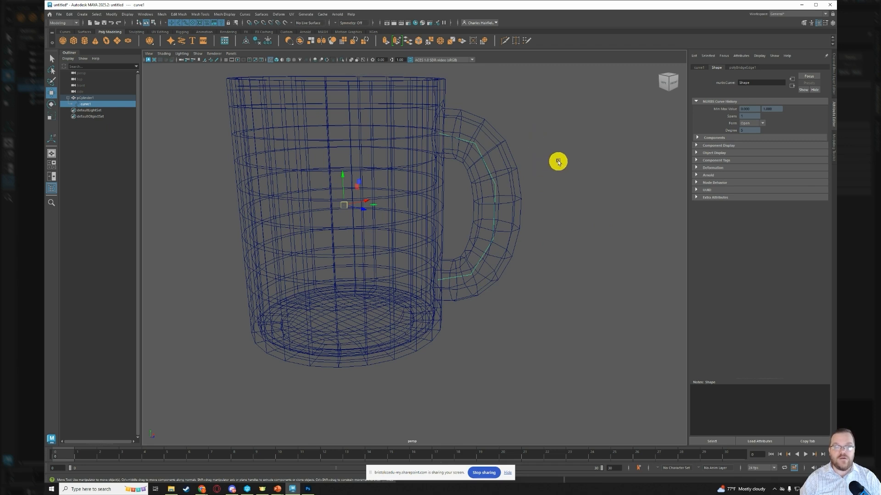
right_drag(558, 159, 540, 161)
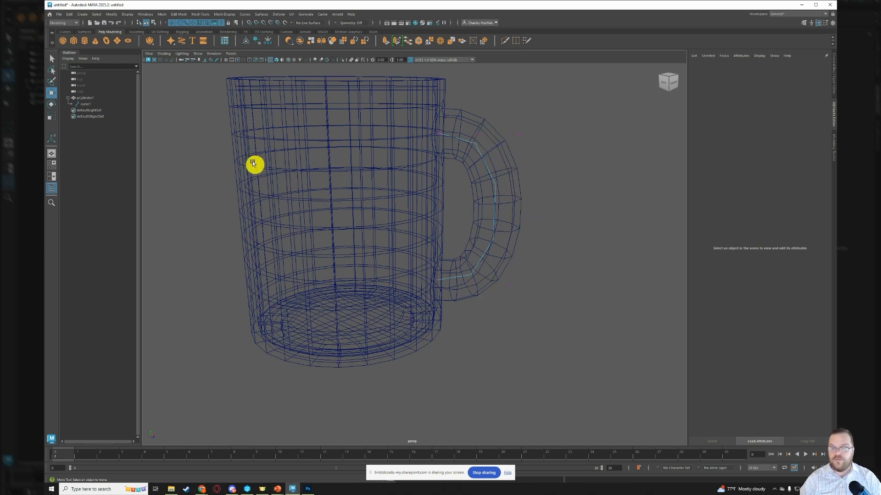
click(478, 135)
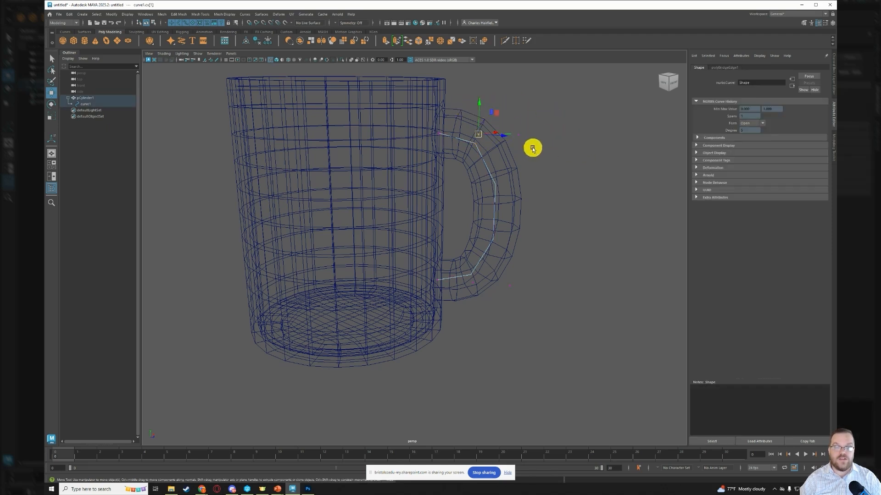
drag(482, 103, 485, 81)
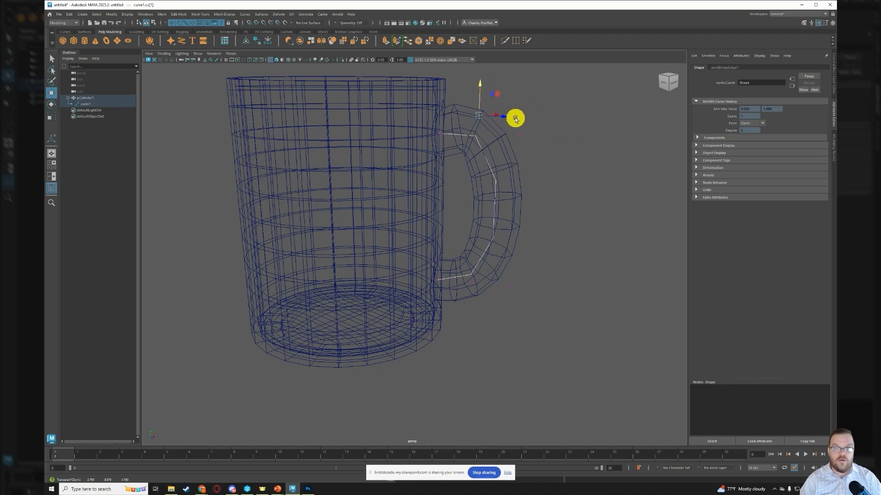
click(518, 135)
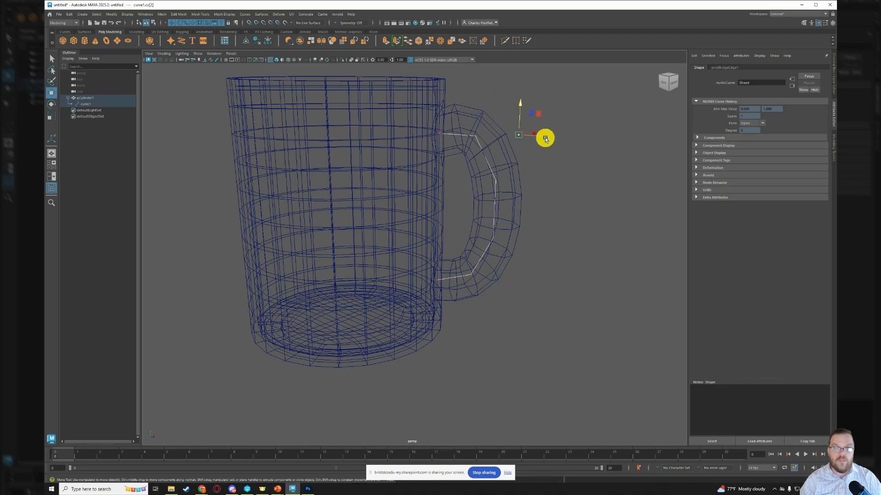
mouse_move(519, 104)
mouse_down()
mouse_move(522, 111)
mouse_move(529, 90)
mouse_up()
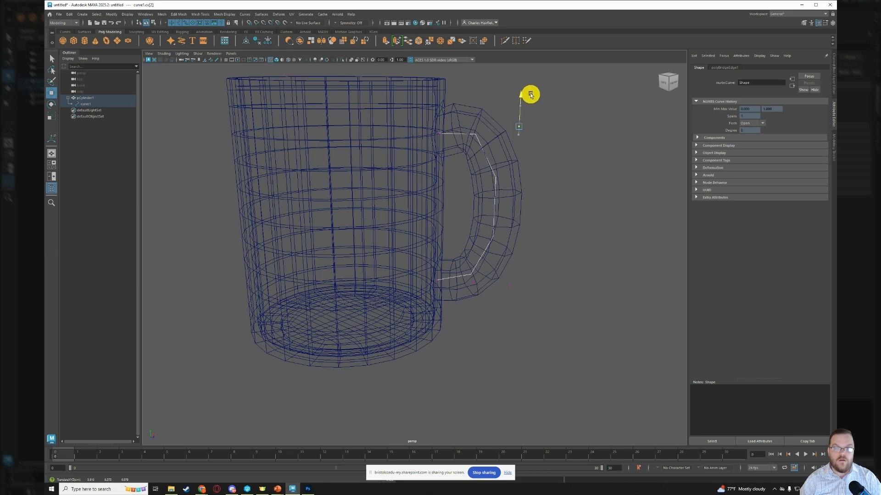
click(472, 284)
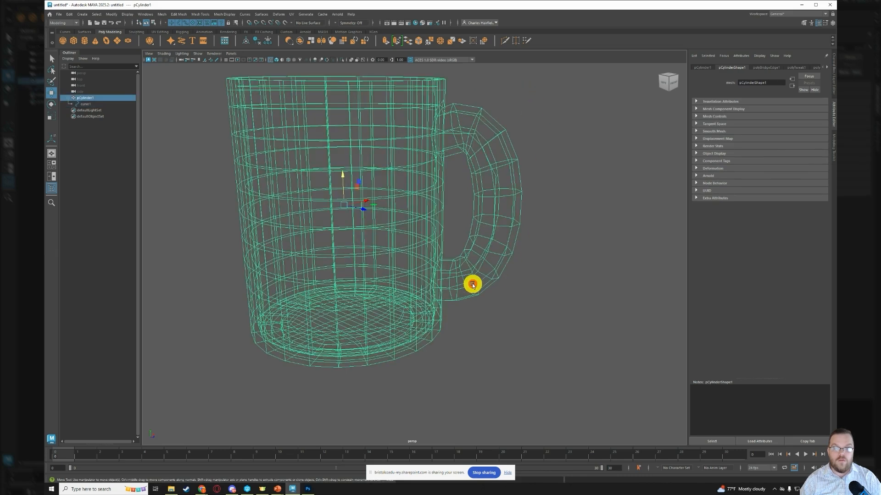
click(510, 324)
click(87, 104)
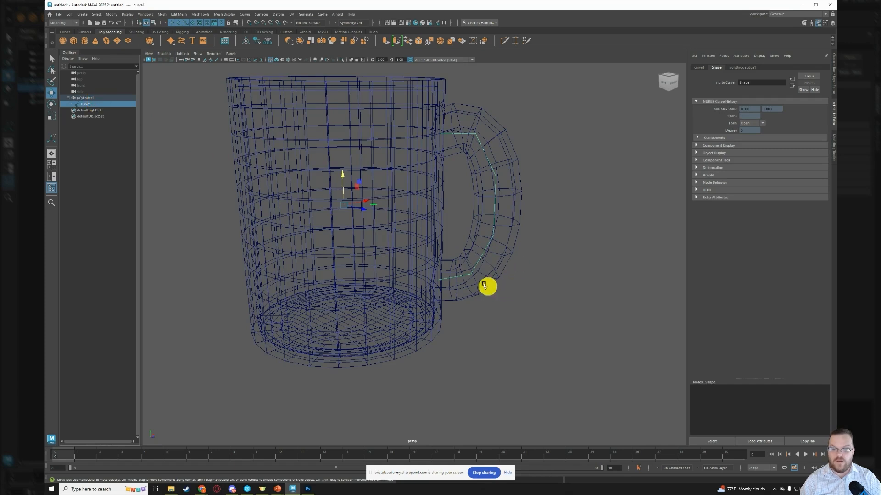
right_click(541, 295)
click(522, 285)
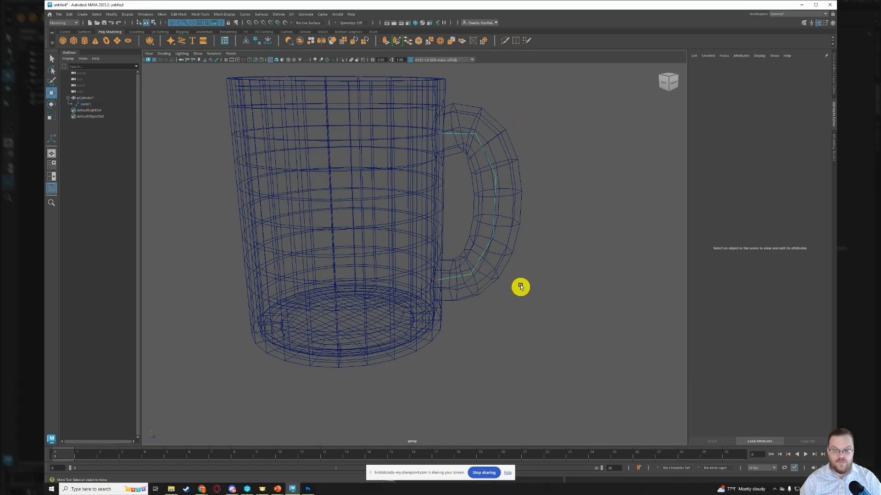
click(475, 287)
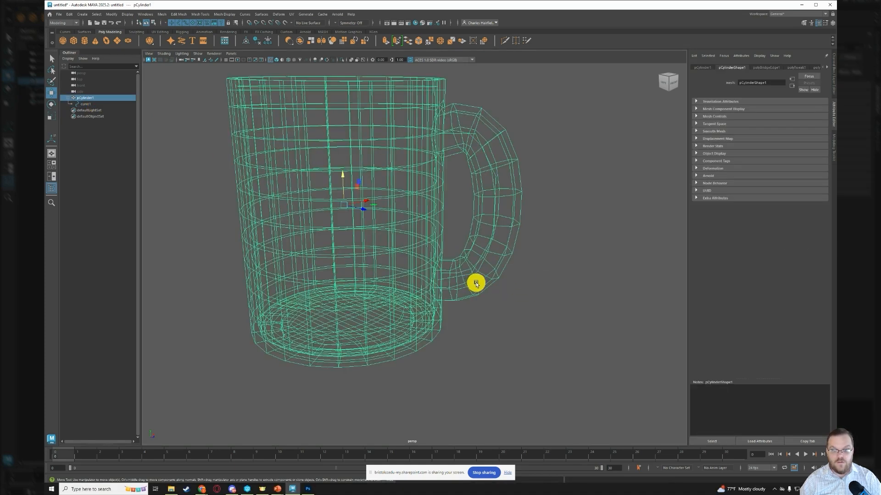
click(547, 301)
right_click(525, 293)
right_drag(526, 284, 544, 316)
right_drag(526, 287, 477, 271)
click(521, 290)
- Raise the control vertex at the lower bend of the handle's bridge curve and return to shaded display
click(94, 104)
click(472, 283)
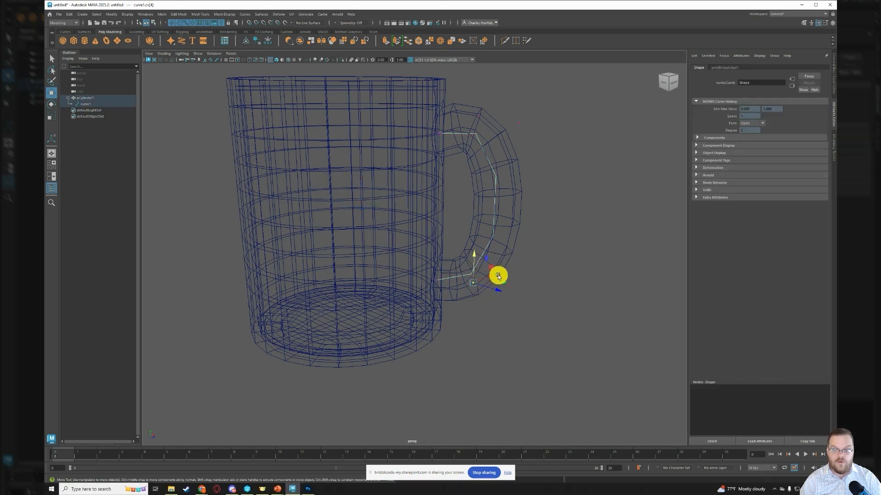
drag(474, 256, 477, 243)
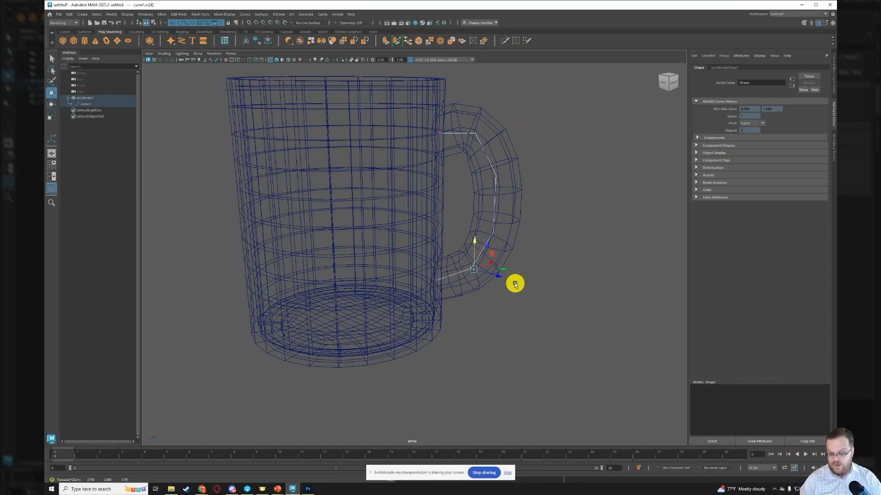
key(5)
mouse_move(563, 308)
alt+mouse_down()
mouse_move(490, 314)
mouse_move(428, 305)
mouse_move(584, 292)
mouse_move(567, 309)
alt+mouse_up()
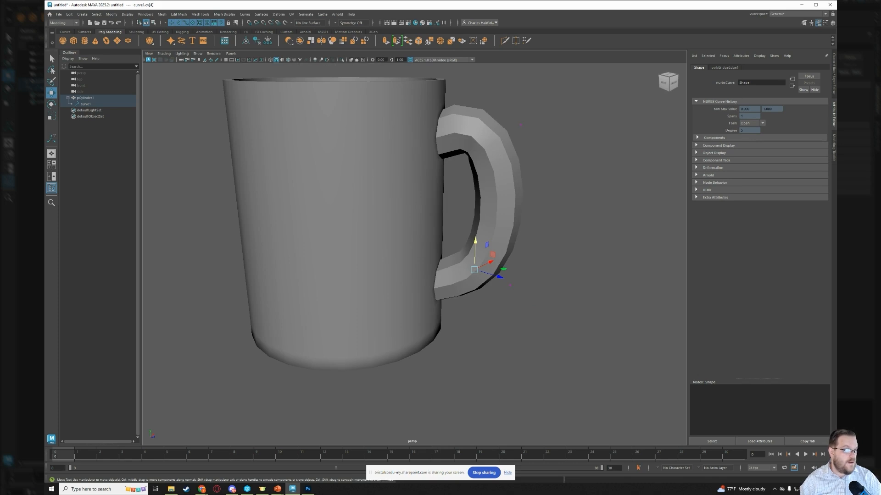
- Select the mug and set the Taper Curve Selected Value of its handle bridge to 5
click(579, 177)
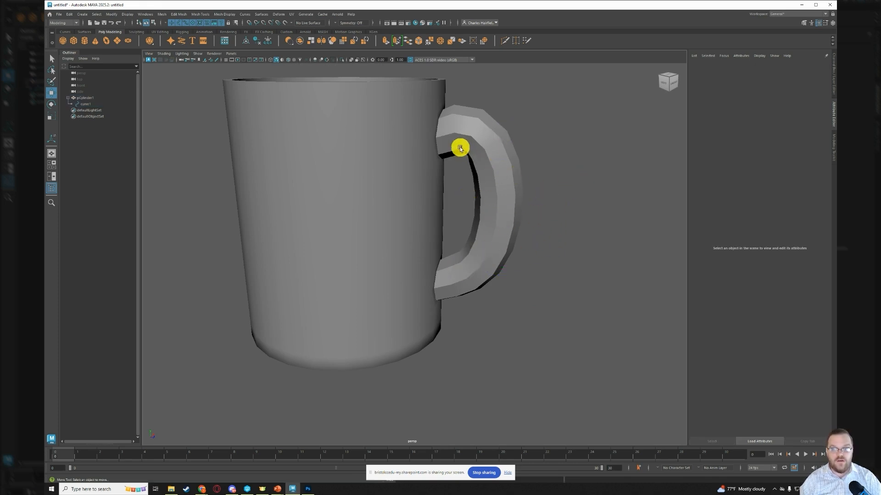
click(496, 171)
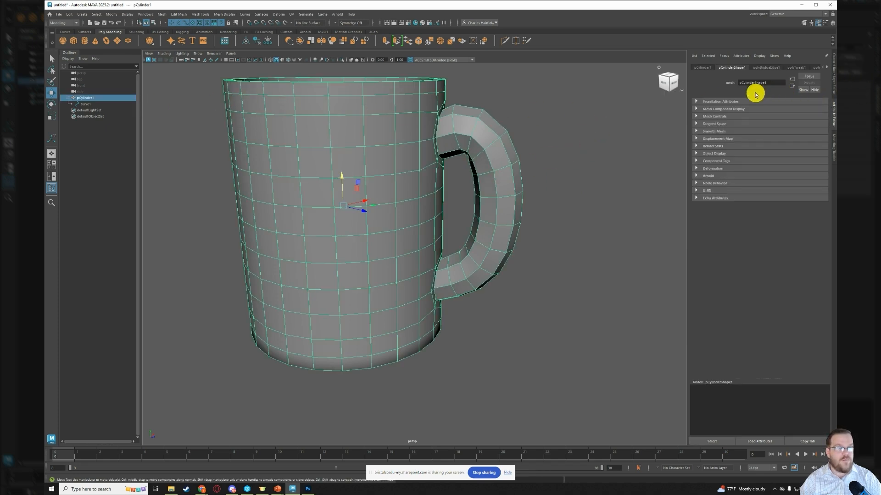
click(766, 67)
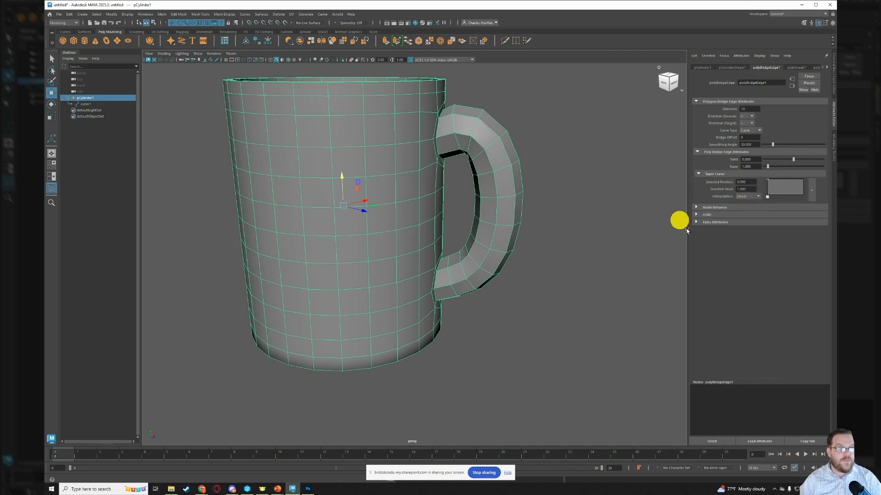
click(739, 191)
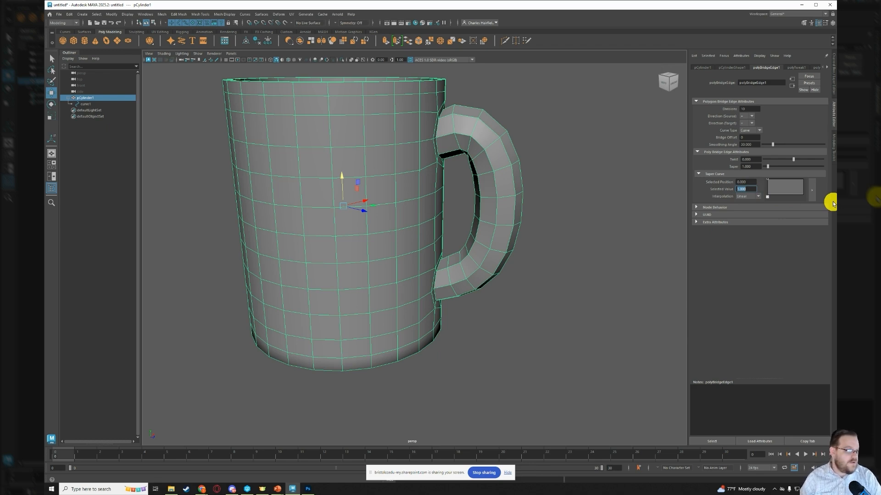
text(5)
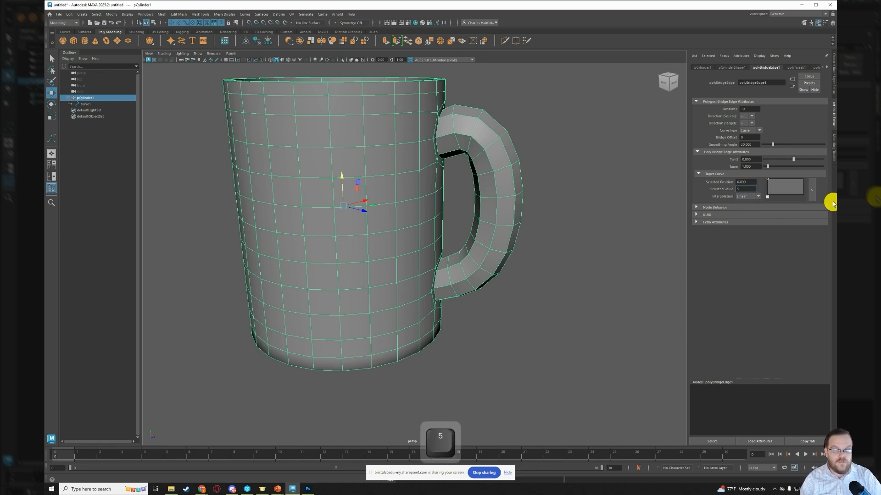
key(Return)
scroll(631, 171, down, 5)
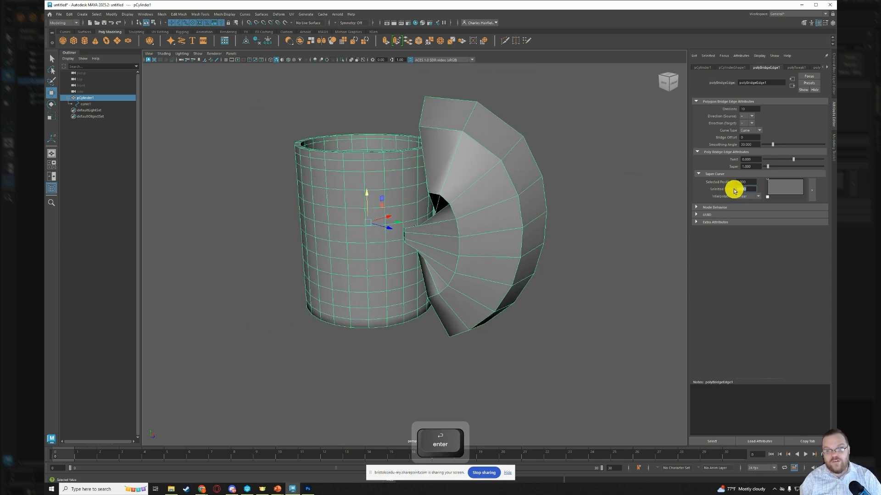
- Try a Taper Curve Selected Value of -2 on the handle bridge
text(-)
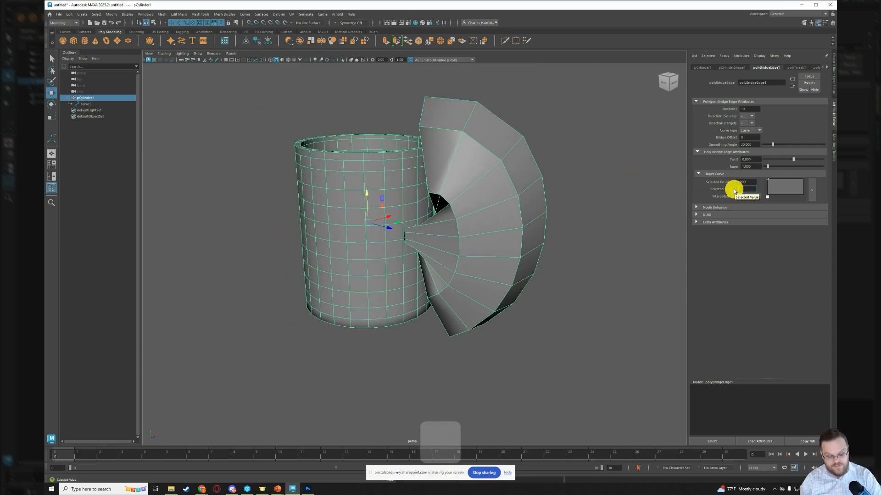
text(2)
key(Return)
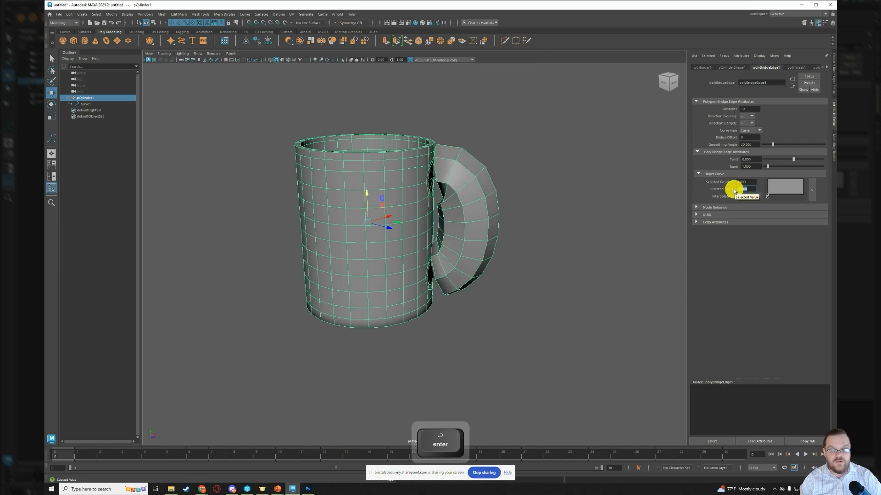
- Set the handle bridge's Taper Curve Selected Value to -1
text(-)
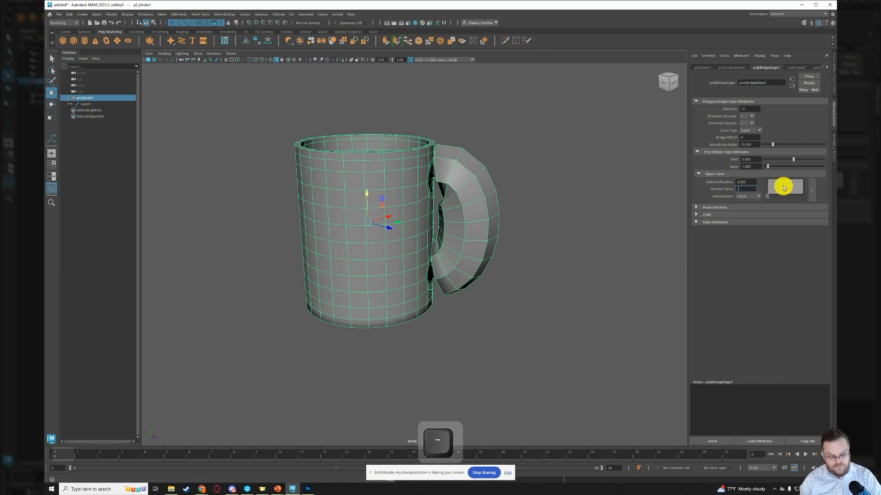
text(1)
key(Return)
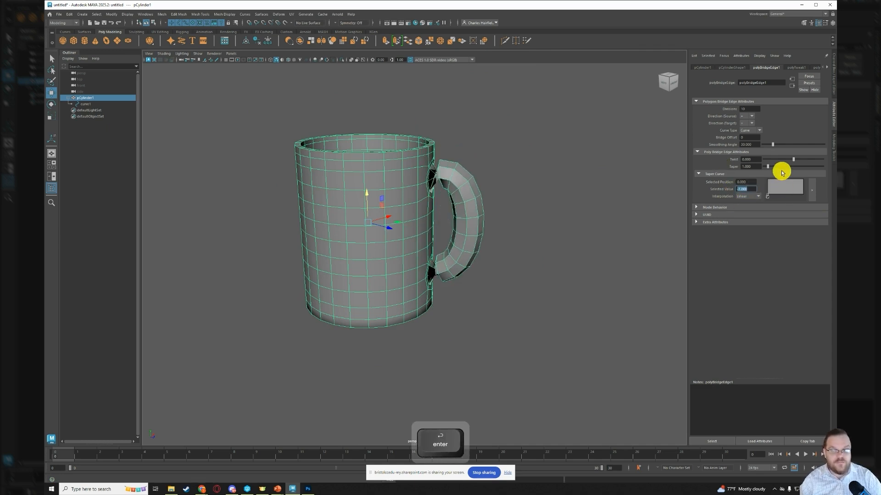
- Try a Taper Curve Selected Value of 0.5 on the handle bridge
text(.5)
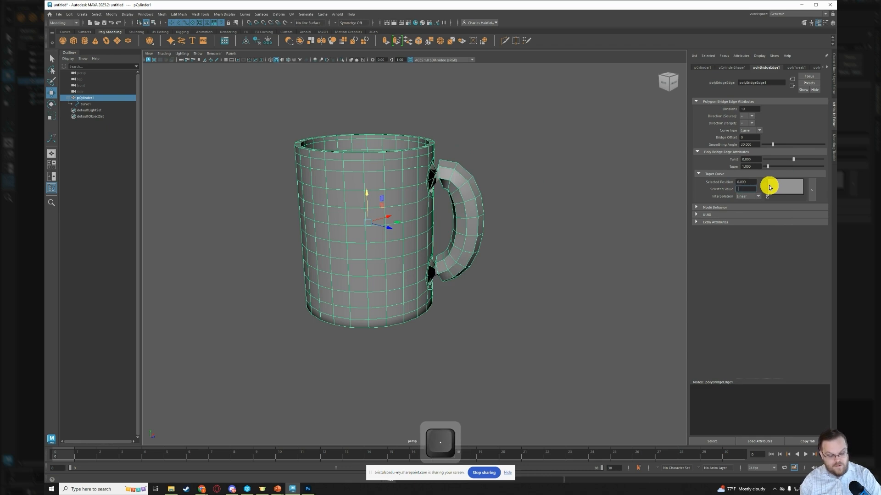
key(Return)
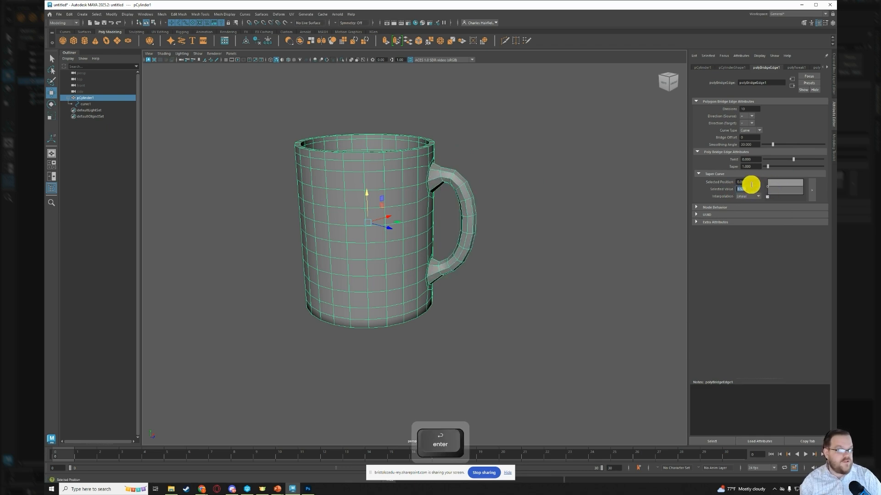
key(Return)
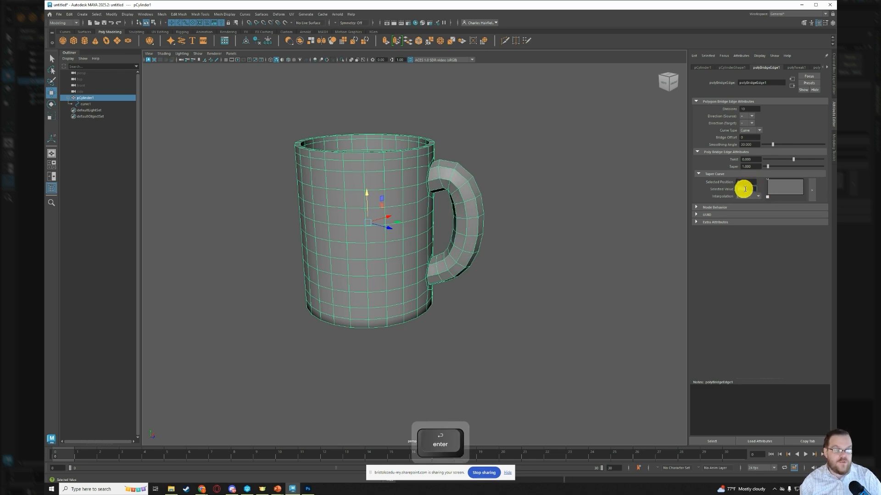
- Set the handle bridge's Taper Curve Selected Value to 0.8
drag(748, 189, 722, 189)
text(.)
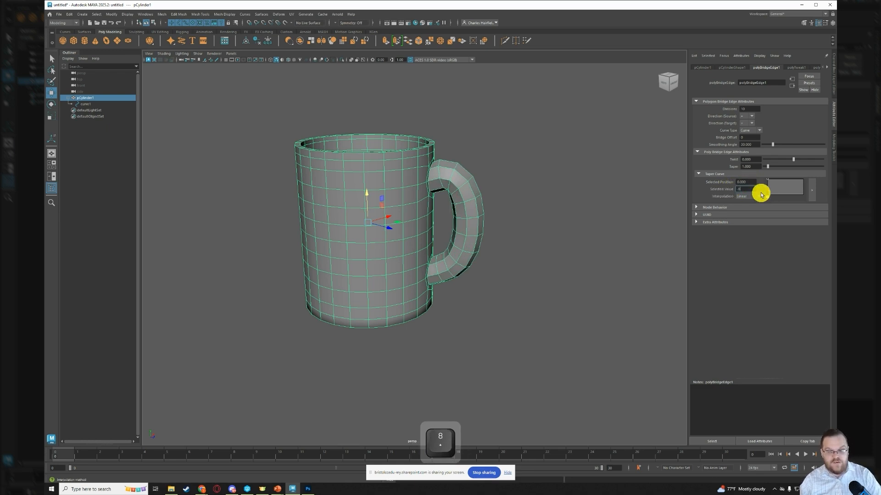
text(8)
key(Return)
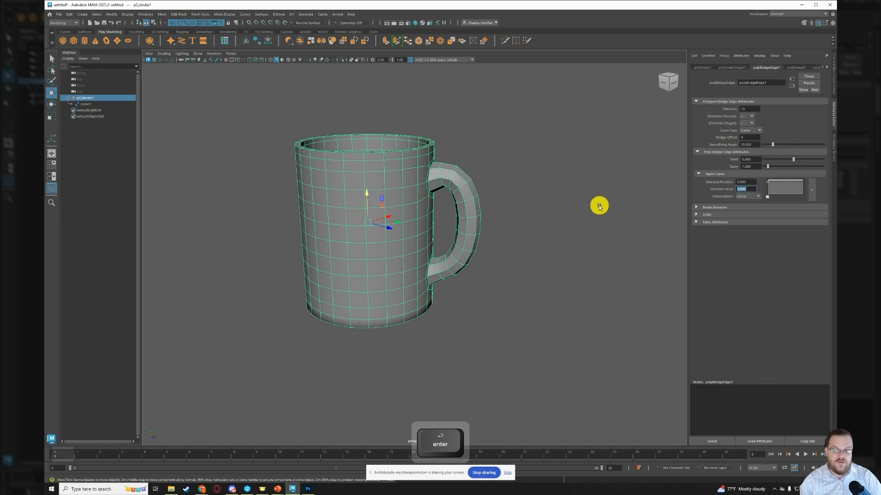
- Apply Smooth to the whole mug mesh, including the handle, and clear the selection
mouse_move(598, 205)
alt+mouse_down()
mouse_move(507, 235)
mouse_move(582, 212)
alt+mouse_up()
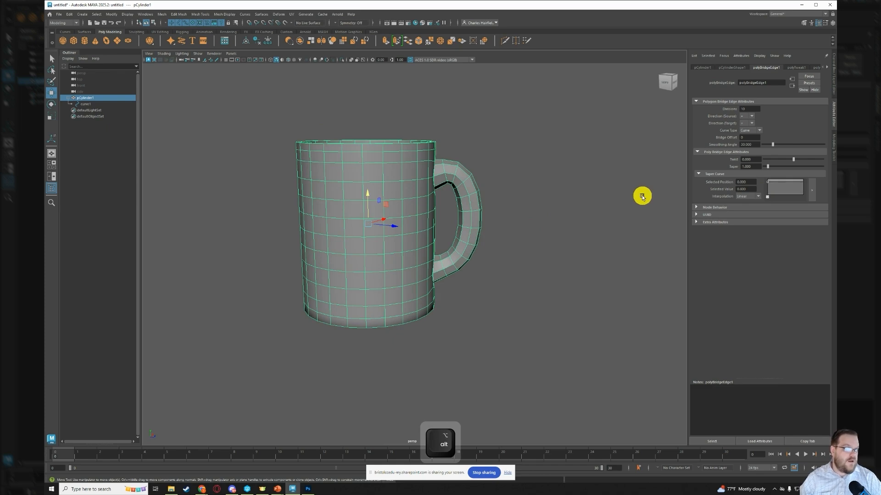
alt+drag(474, 187, 525, 214)
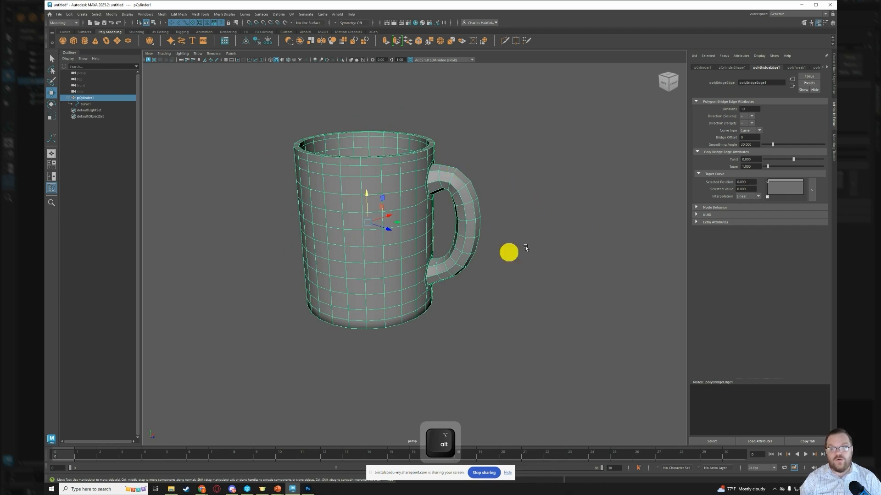
key(q)
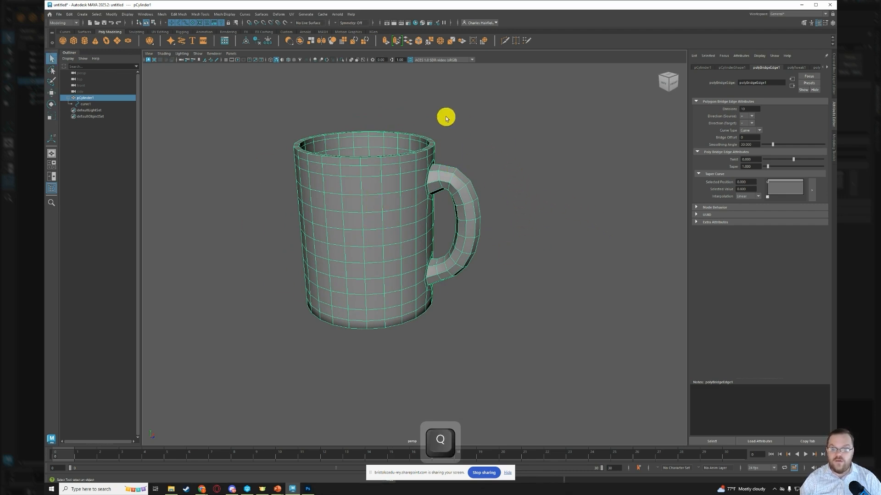
click(332, 40)
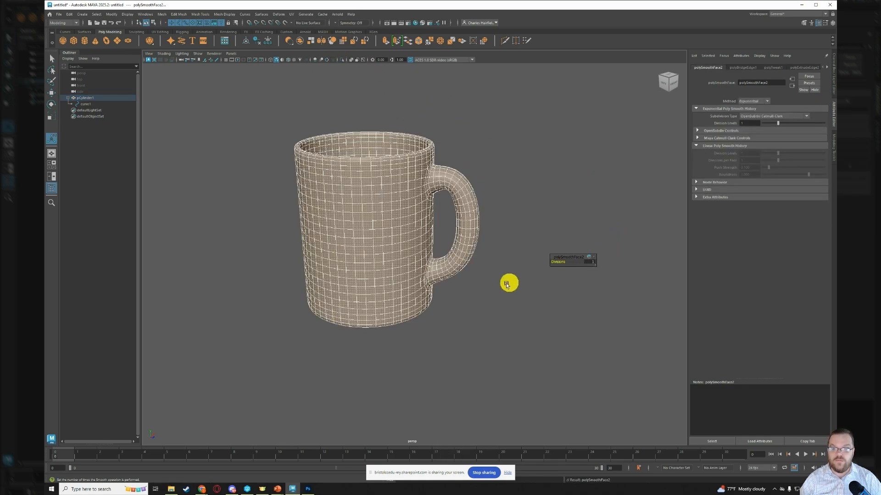
alt+drag(431, 295, 450, 283)
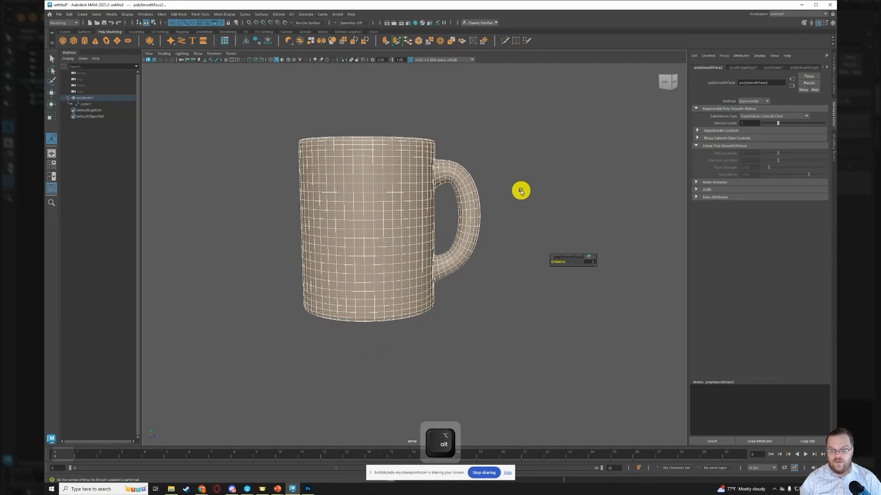
click(558, 138)
mouse_move(528, 259)
alt+mouse_down()
mouse_move(500, 261)
mouse_move(513, 312)
mouse_move(531, 293)
mouse_move(527, 261)
mouse_move(586, 217)
mouse_move(610, 219)
mouse_move(659, 266)
mouse_move(643, 276)
mouse_move(507, 275)
mouse_move(503, 242)
mouse_move(534, 260)
alt+mouse_up()
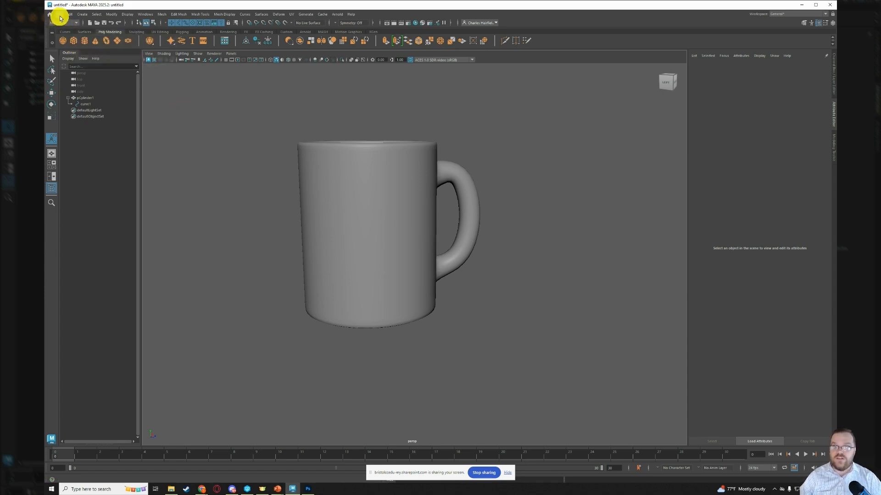
- Delete the construction history of all objects in the scene
click(72, 16)
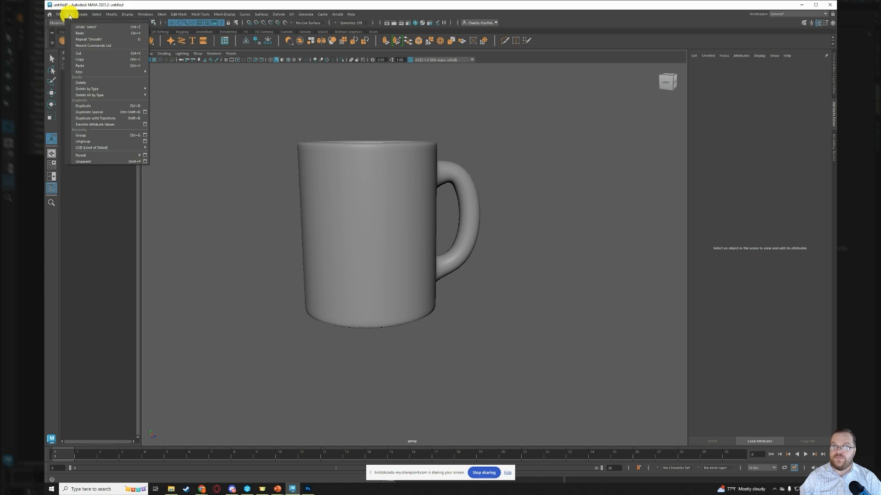
mouse_move(112, 96)
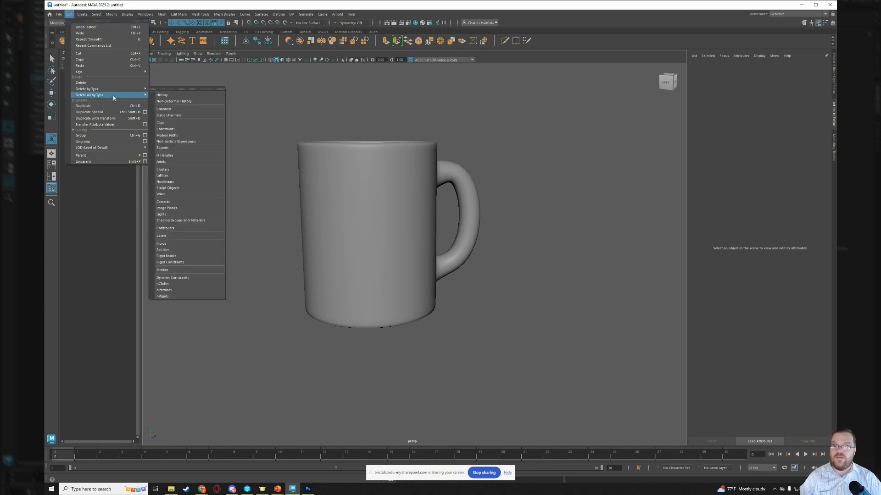
click(176, 95)
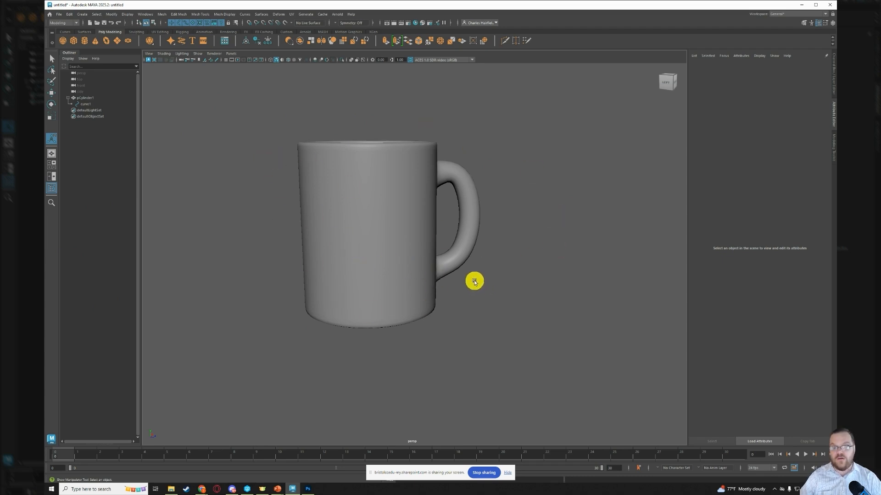
- Save the scene under the name CoffeeMug2 as a Maya Binary file in the default project's scenes folder
click(59, 15)
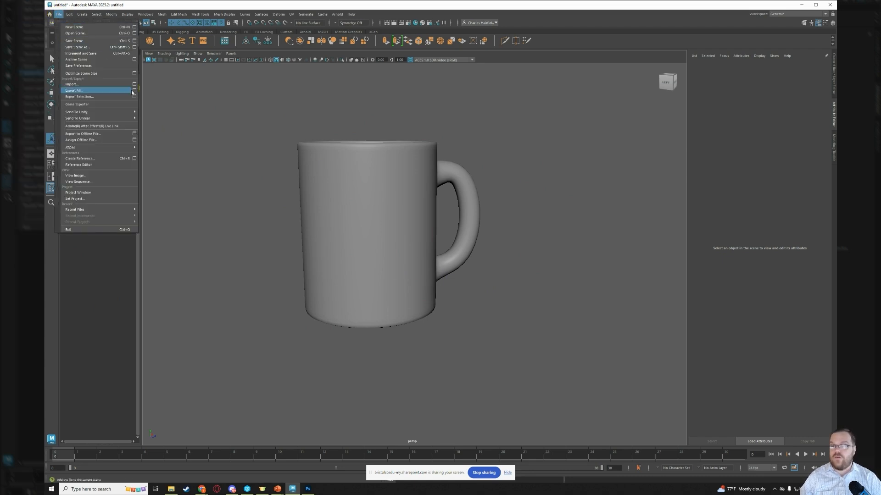
click(102, 46)
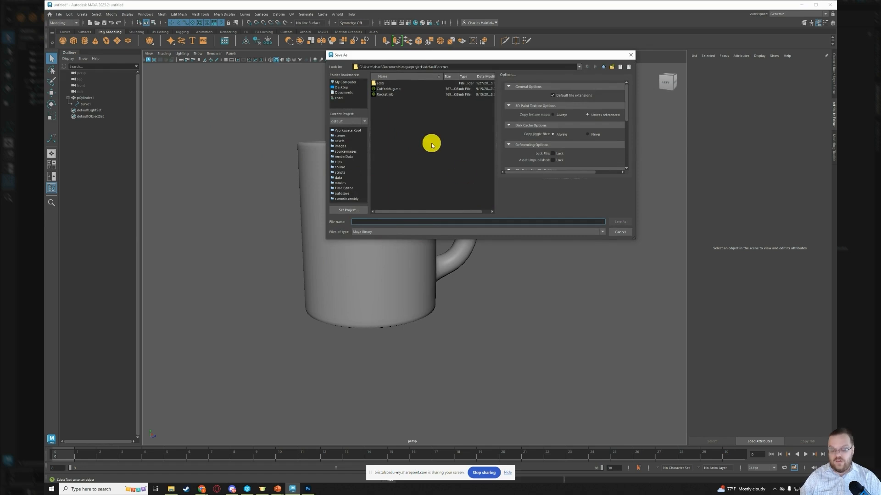
text(Coffee)
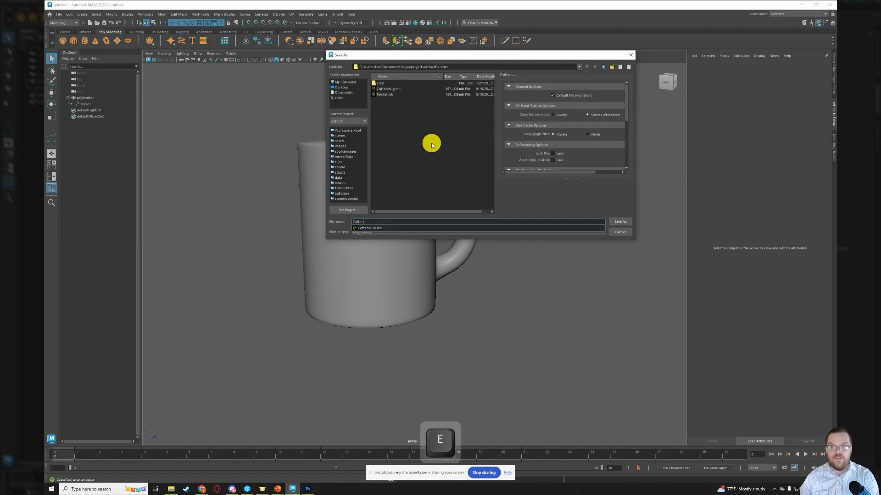
text(N,)
key(BackSpace)
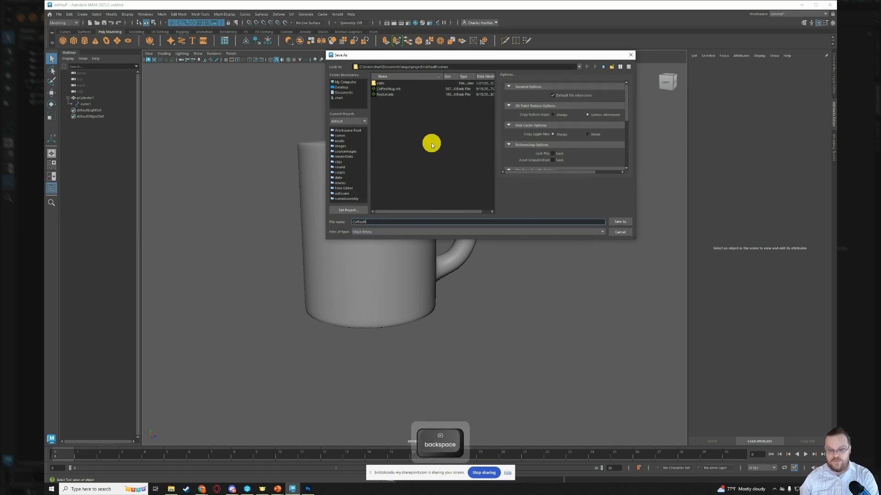
text(ug2)
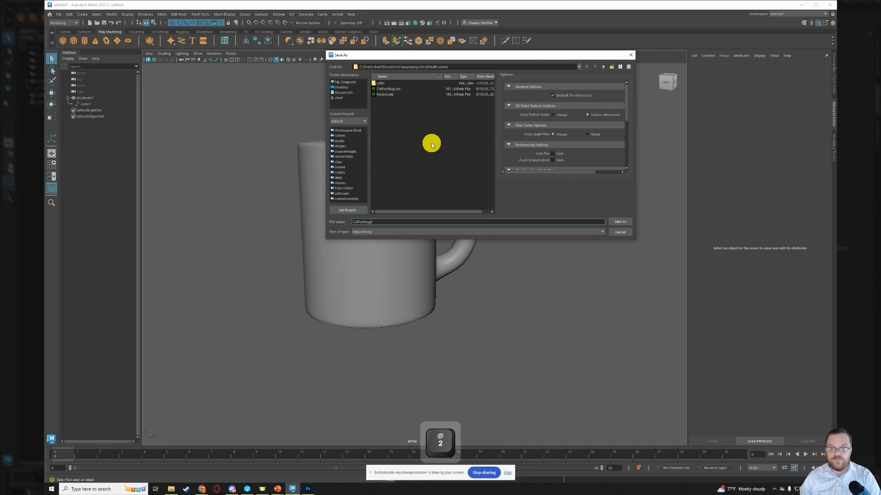
key(Return)
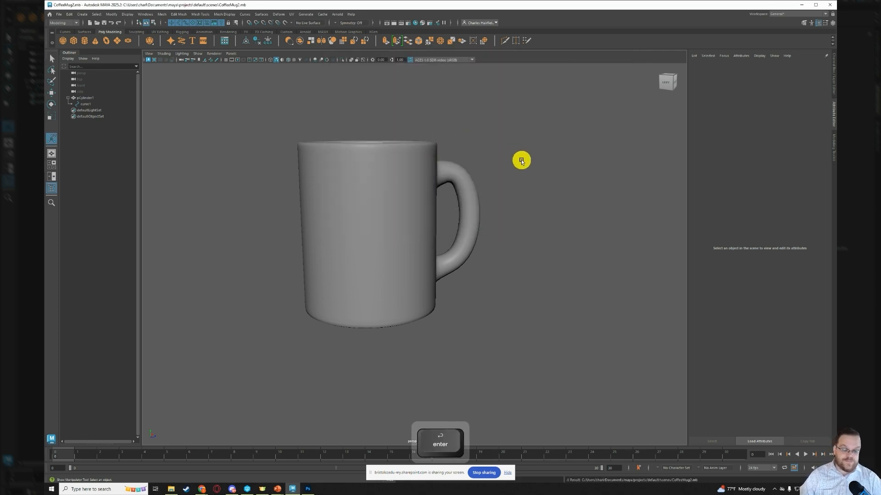